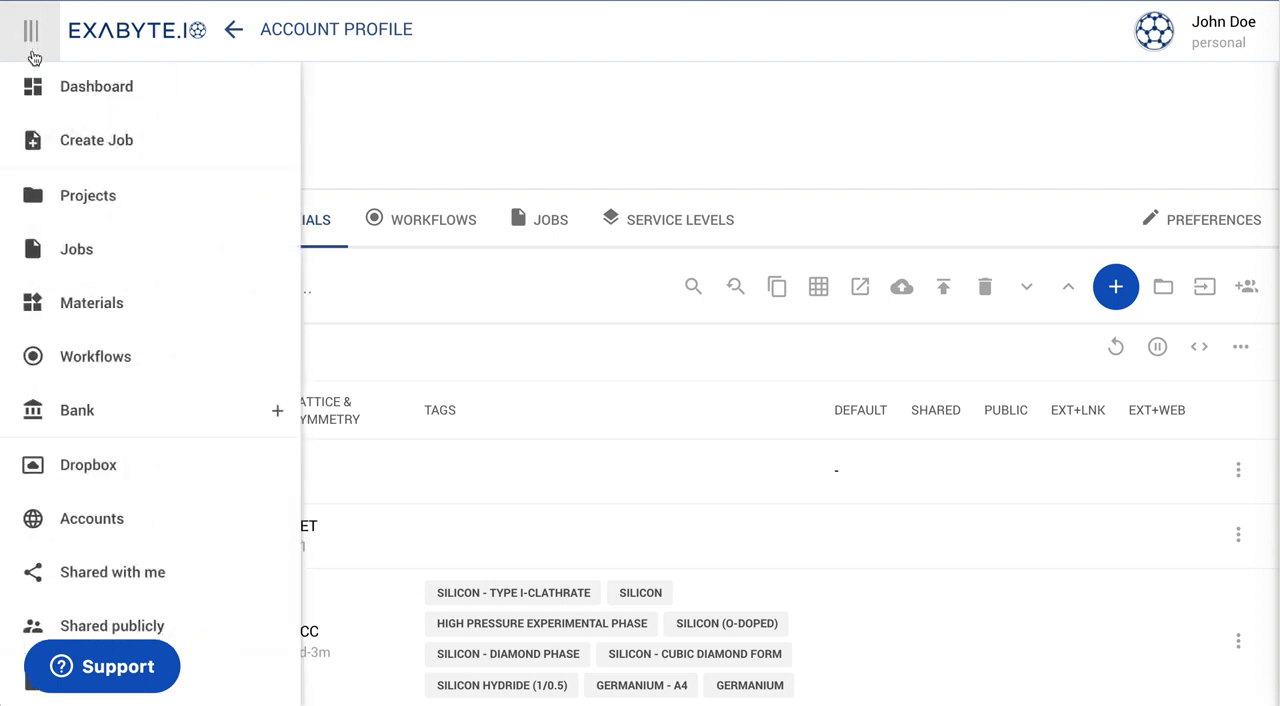
# Step: Create a new job and replace Total Energy with the Full Frequency GW Band Structure workflow
pyautogui.click(96, 140)
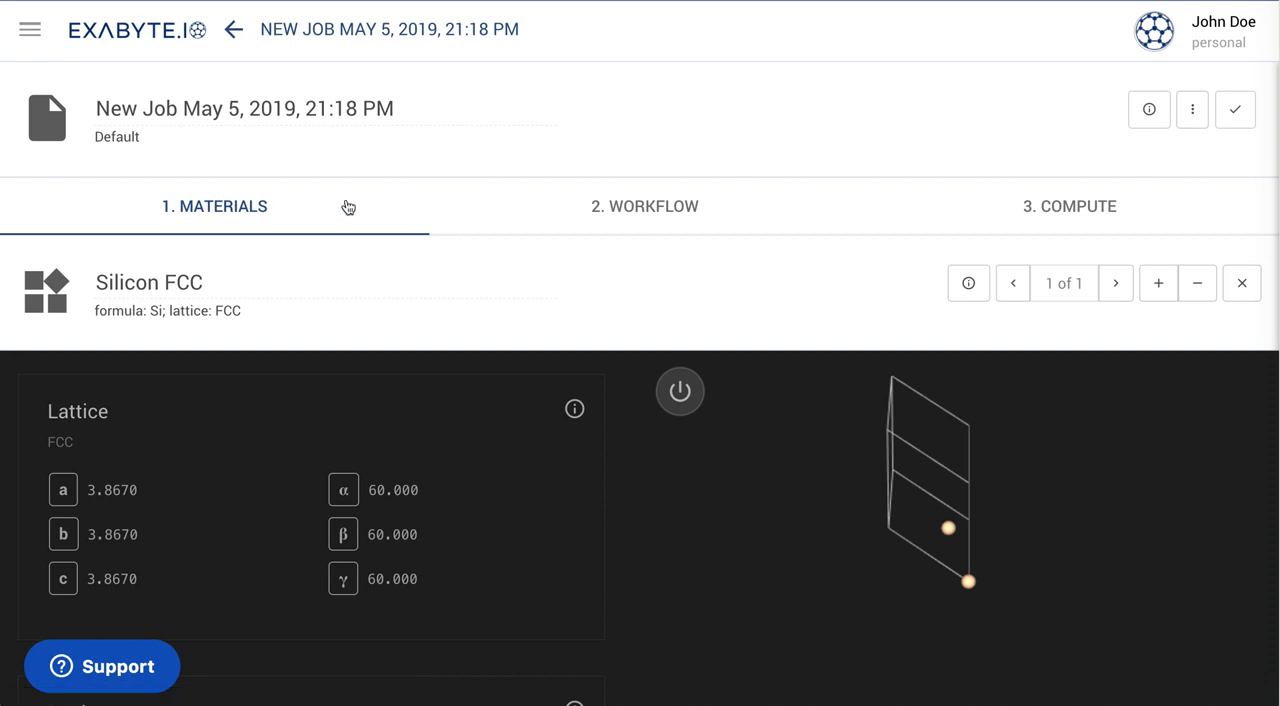
pyautogui.click(622, 218)
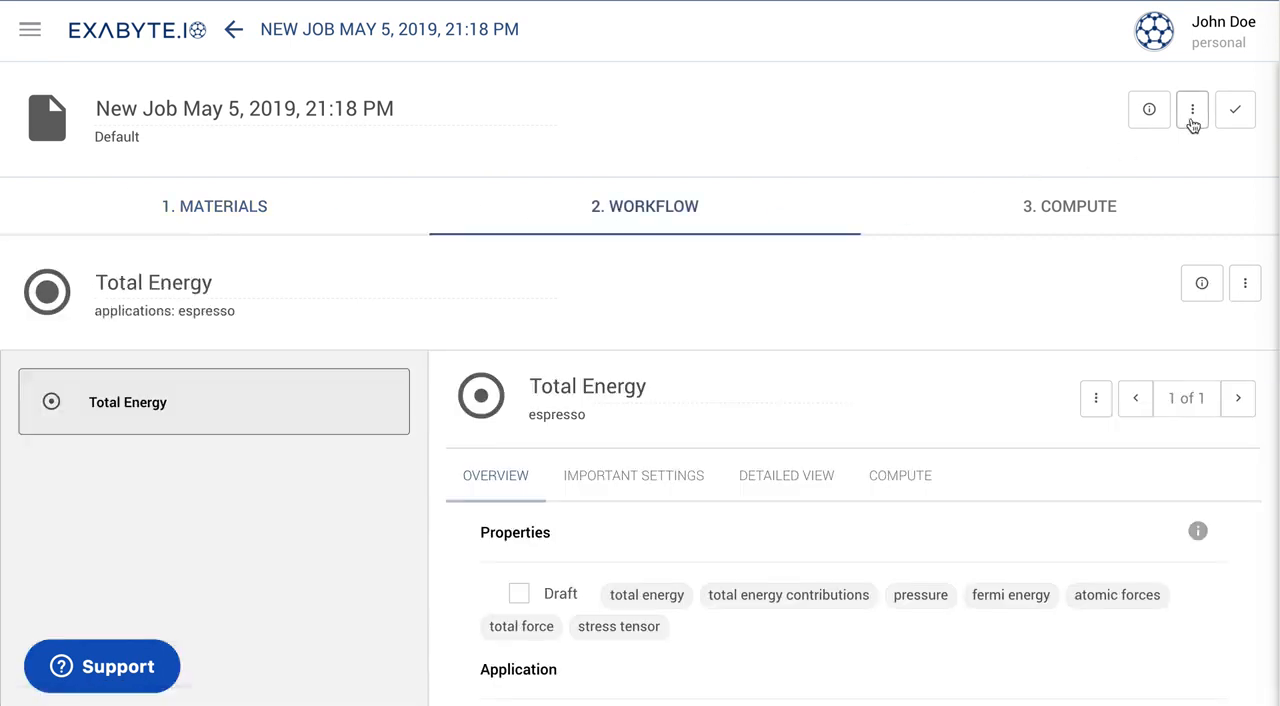
pyautogui.click(1192, 109)
pyautogui.click(1124, 238)
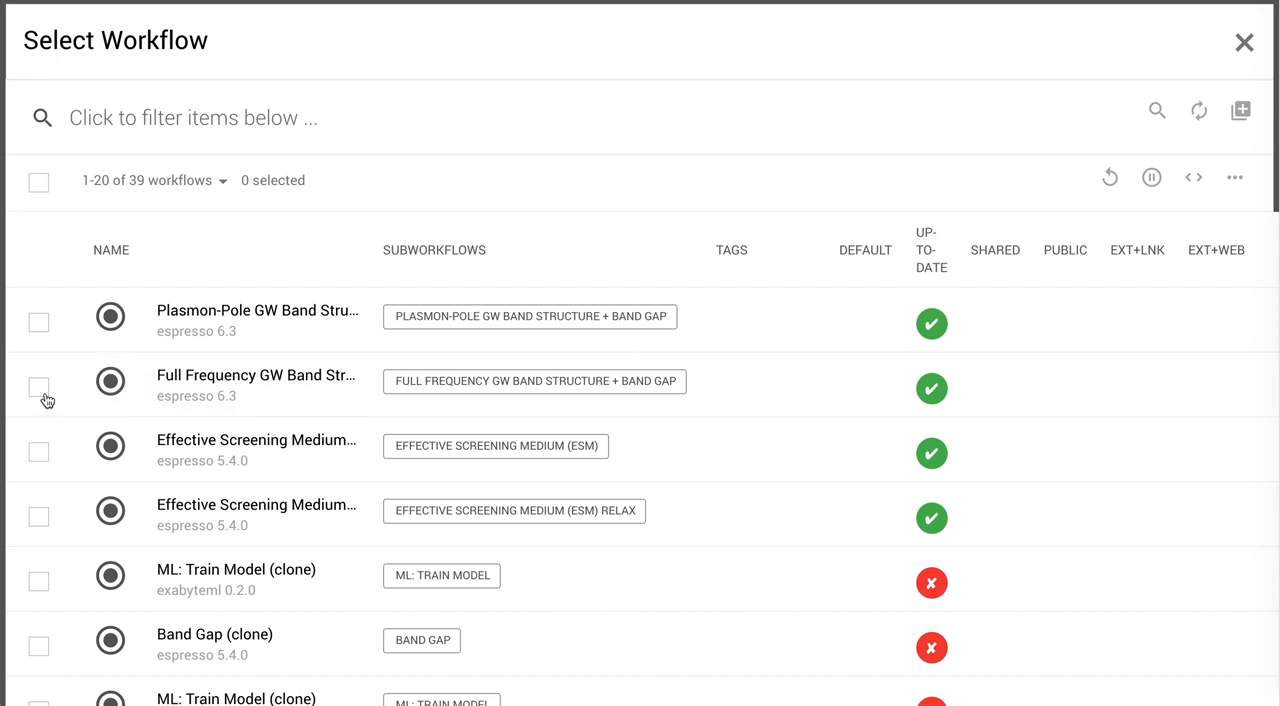
pyautogui.click(38, 387)
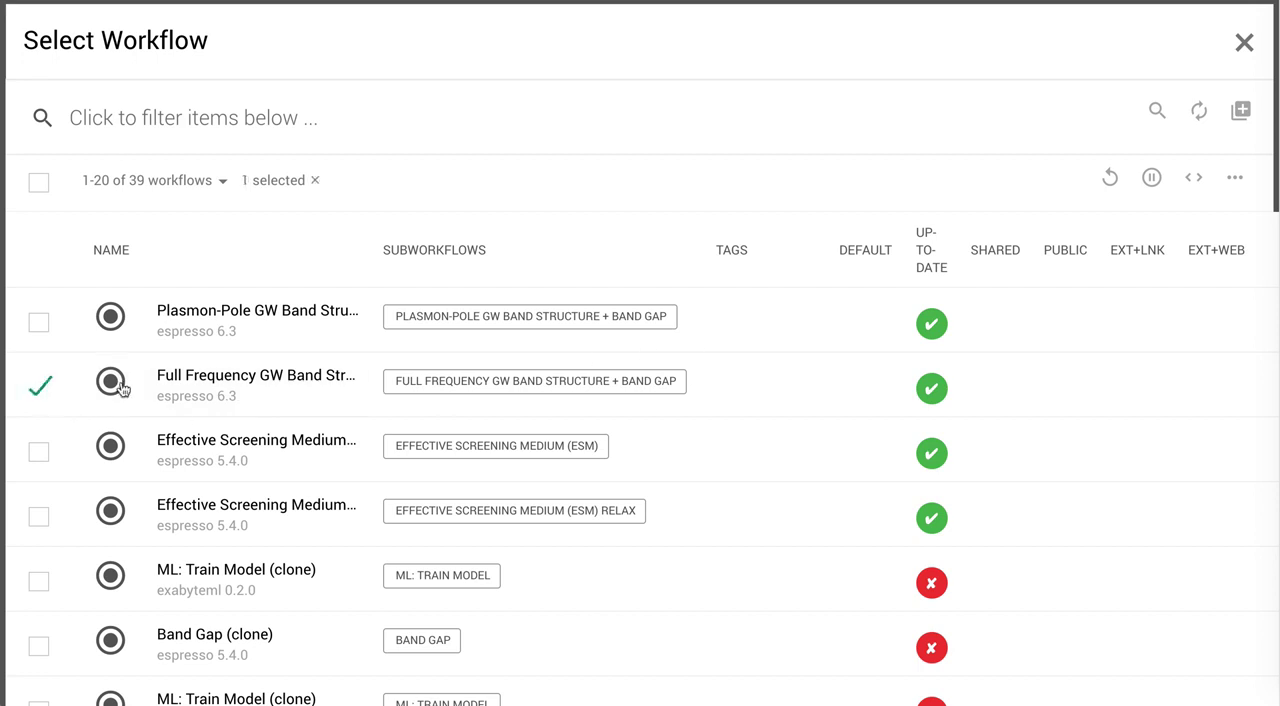
pyautogui.click(1241, 110)
pyautogui.scroll(-2, 690, 333)
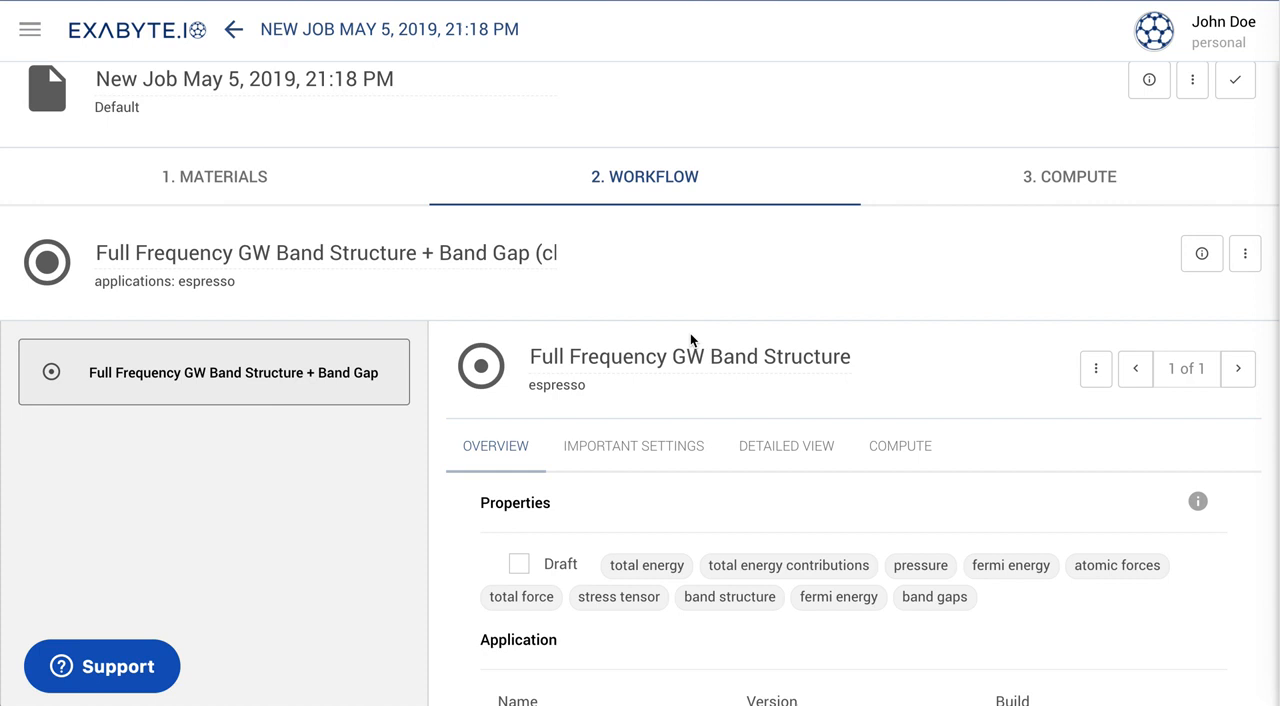
pyautogui.scroll(-3, 690, 333)
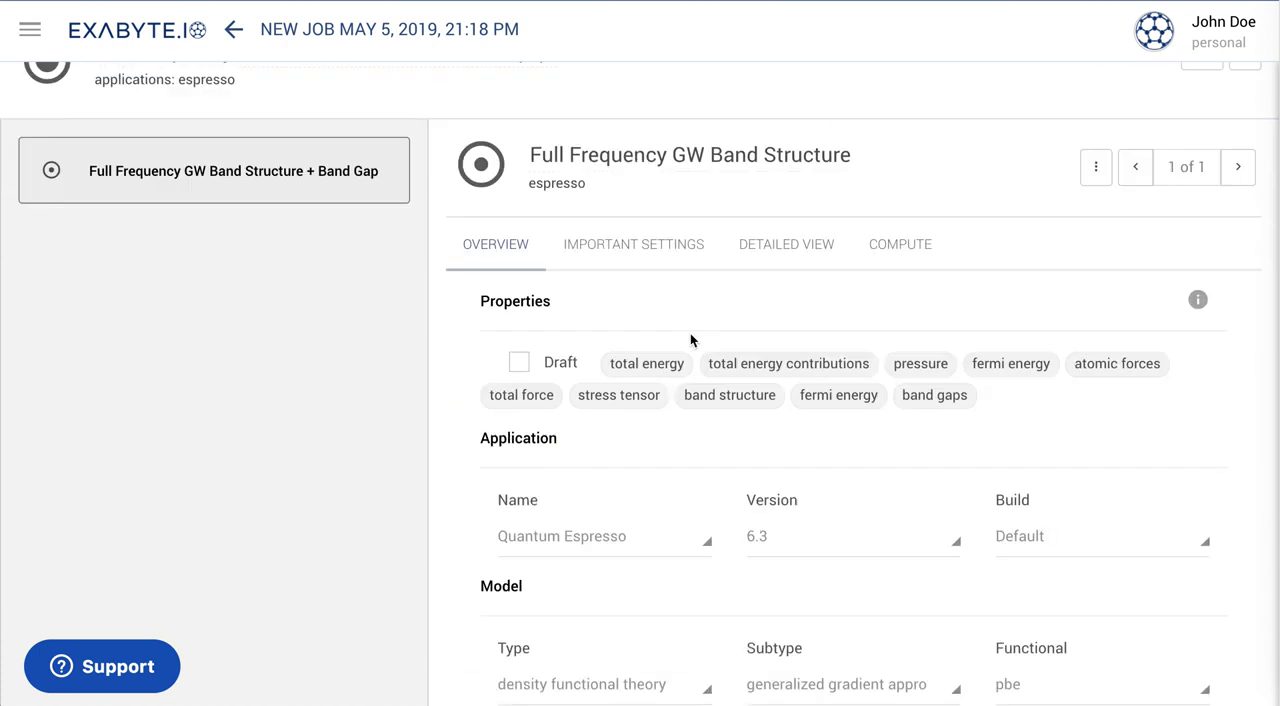
# Step: In Important Settings, change the wavefunction cutoff from 40 to 20 and density from 200 to 80
pyautogui.click(634, 244)
pyautogui.scroll(-2, 695, 279)
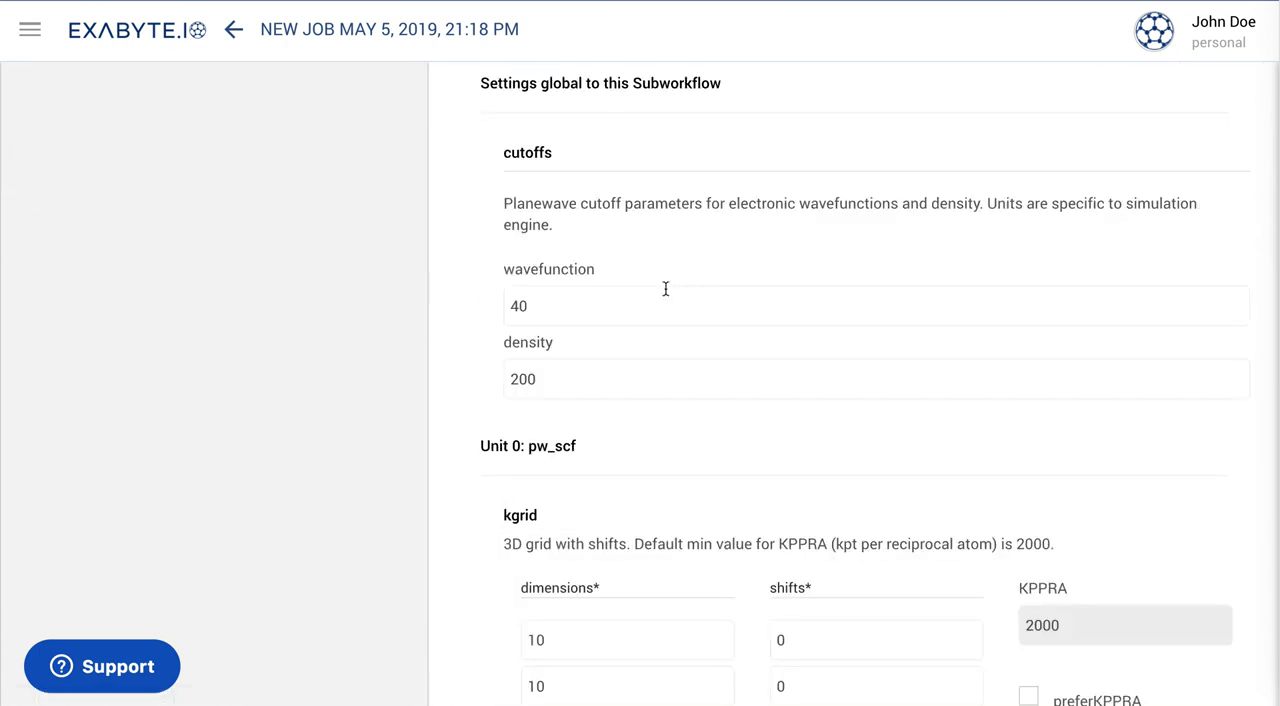
pyautogui.click(659, 297)
pyautogui.doubleClick(659, 297)
pyautogui.write('20')
pyautogui.doubleClick(580, 372)
pyautogui.write('80')
pyautogui.scroll(-3, 442, 403)
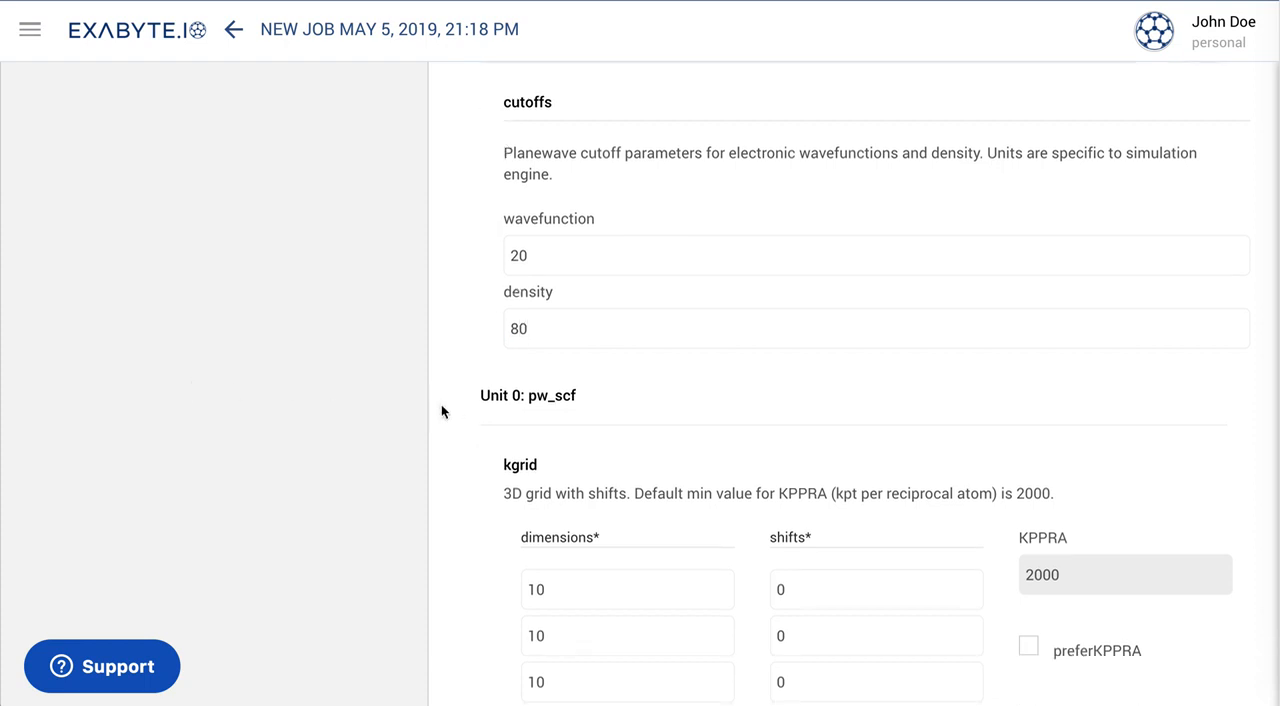
pyautogui.scroll(-2, 442, 403)
# Step: Set the pw_scf unit's k-grid to 8×8×8
pyautogui.doubleClick(573, 397)
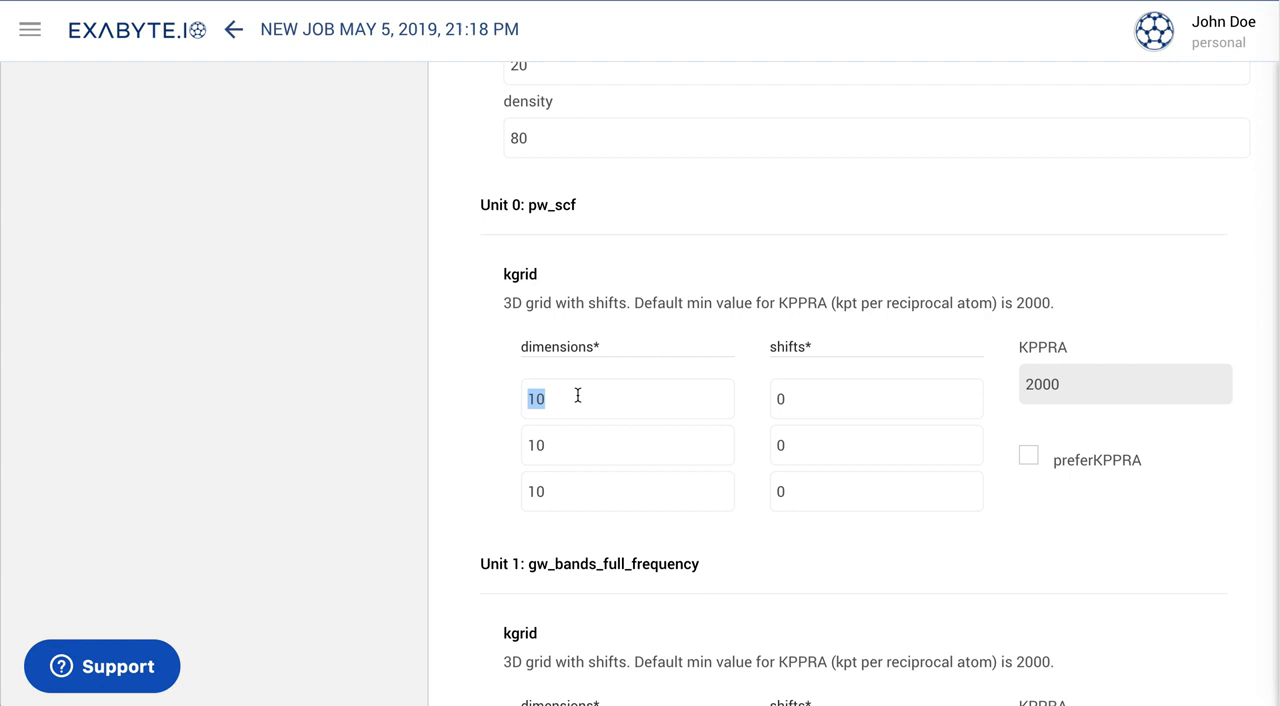
pyautogui.write('8')
pyautogui.doubleClick(569, 445)
pyautogui.write('8')
pyautogui.doubleClick(567, 491)
pyautogui.write('8')
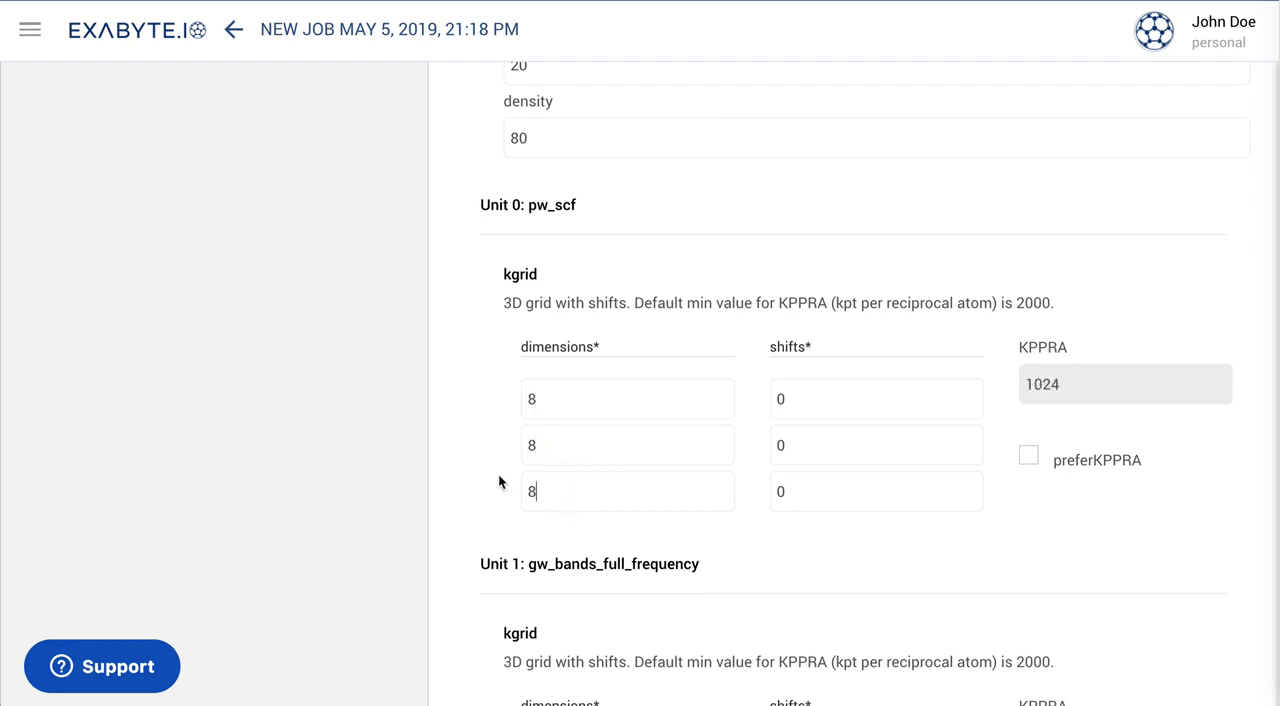
pyautogui.scroll(-3, 480, 487)
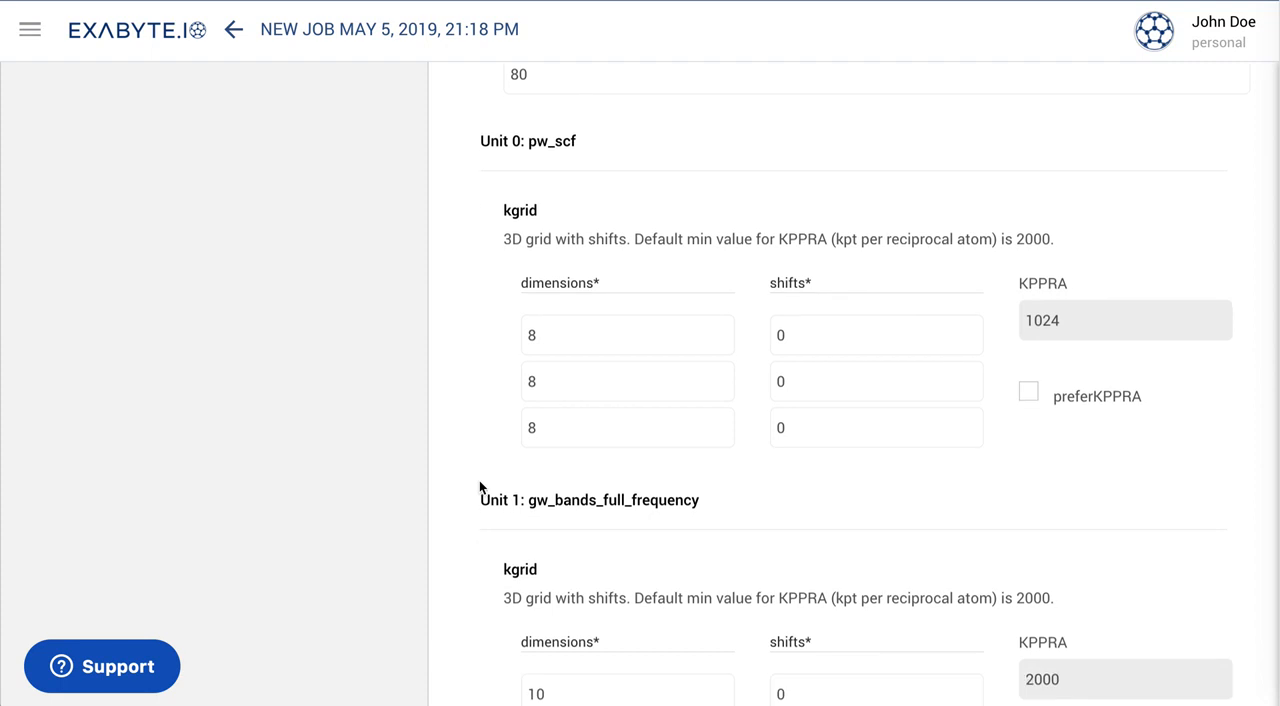
pyautogui.scroll(-2, 480, 487)
# Step: Set the GW unit's k-grid and q-grid both to 4×4×4
pyautogui.doubleClick(567, 548)
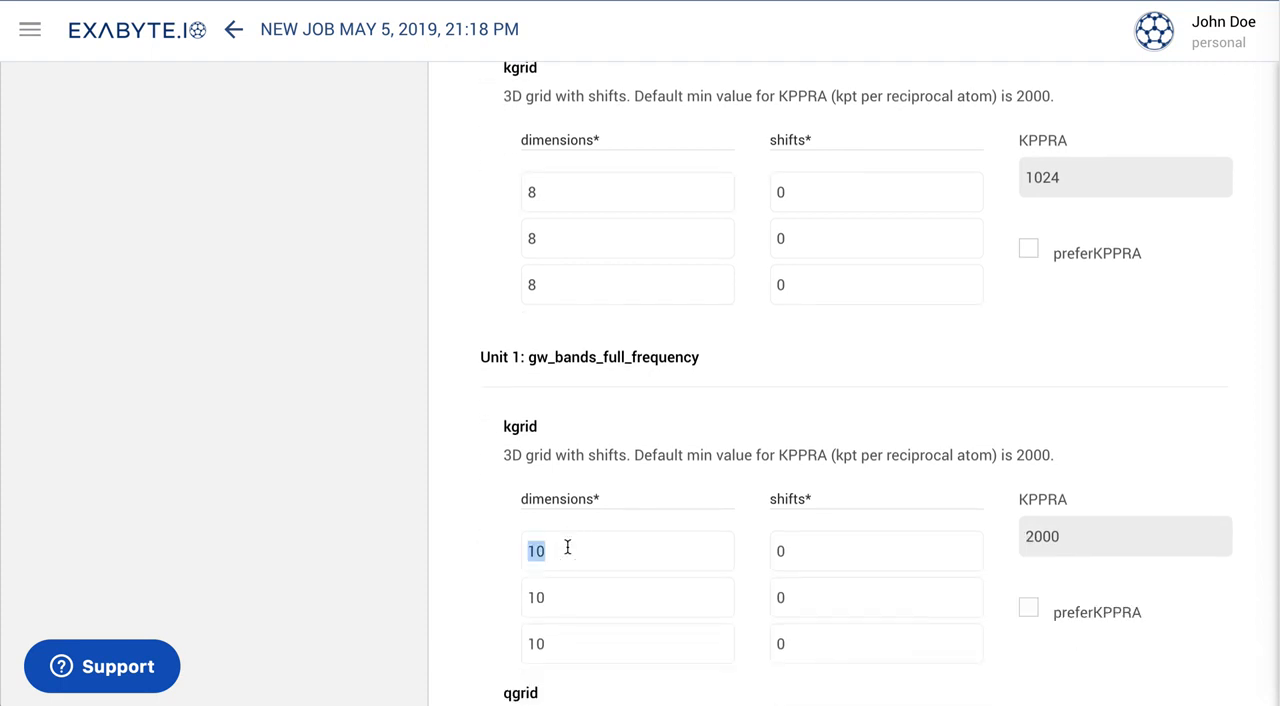
pyautogui.write('4')
pyautogui.doubleClick(560, 597)
pyautogui.write('4')
pyautogui.doubleClick(561, 643)
pyautogui.write('4')
pyautogui.scroll(-2, 497, 600)
pyautogui.scroll(-3, 497, 600)
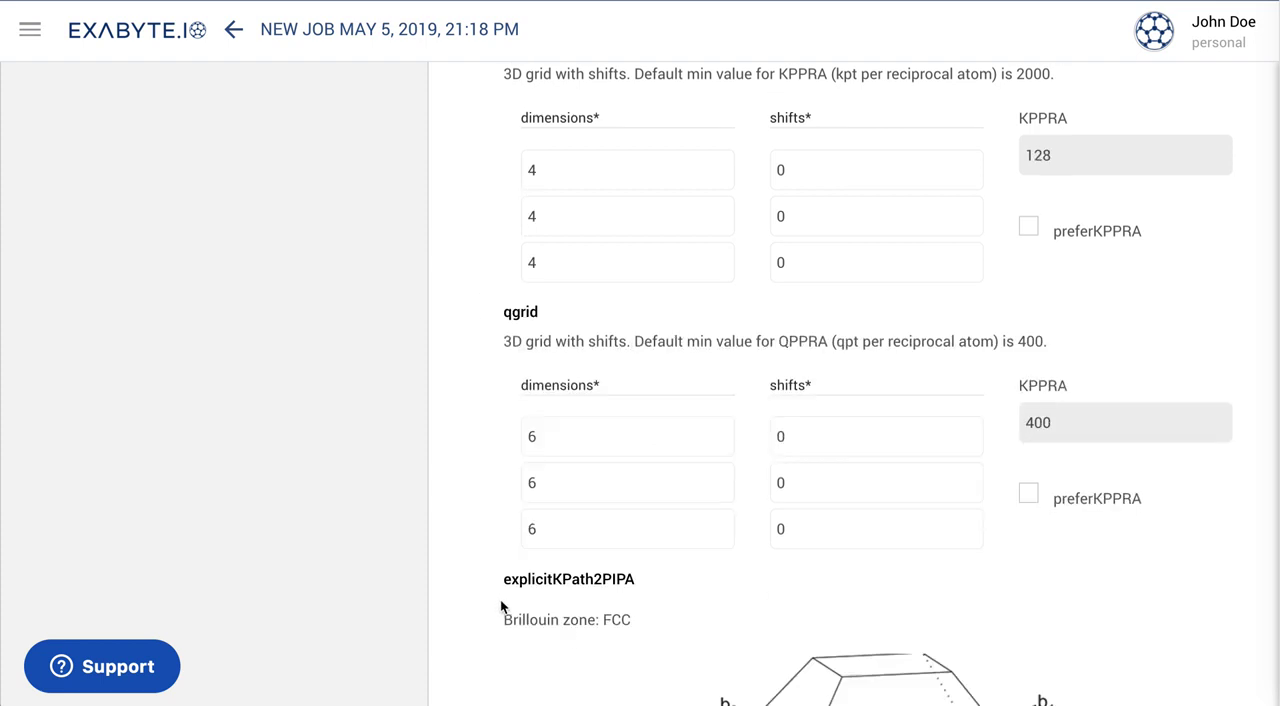
pyautogui.doubleClick(557, 437)
pyautogui.write('4')
pyautogui.doubleClick(548, 482)
pyautogui.write('4')
pyautogui.doubleClick(548, 529)
pyautogui.write('4')
pyautogui.scroll(-2, 483, 533)
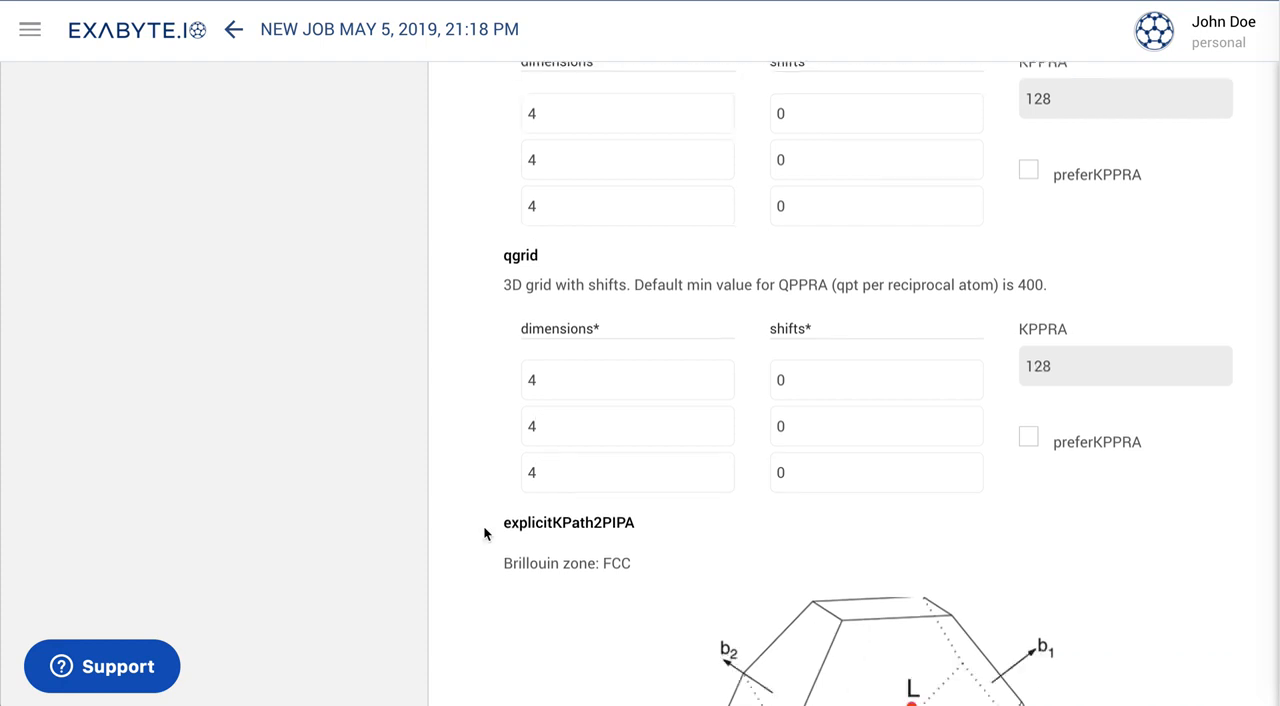
pyautogui.scroll(-3, 483, 533)
pyautogui.scroll(-1, 483, 533)
pyautogui.scroll(-2, 483, 533)
pyautogui.scroll(-1, 485, 533)
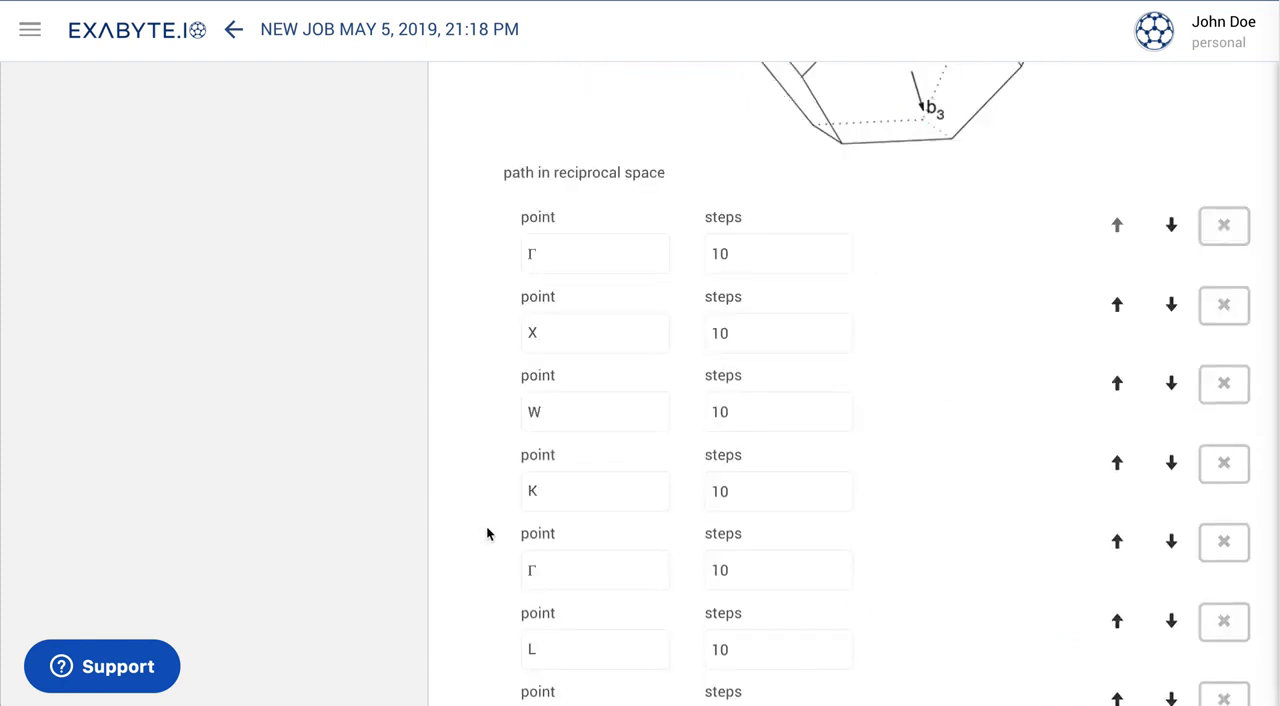
# Step: Remove L, U and the remaining extra points so the band path is Γ–X–W–K–Γ
pyautogui.click(1223, 622)
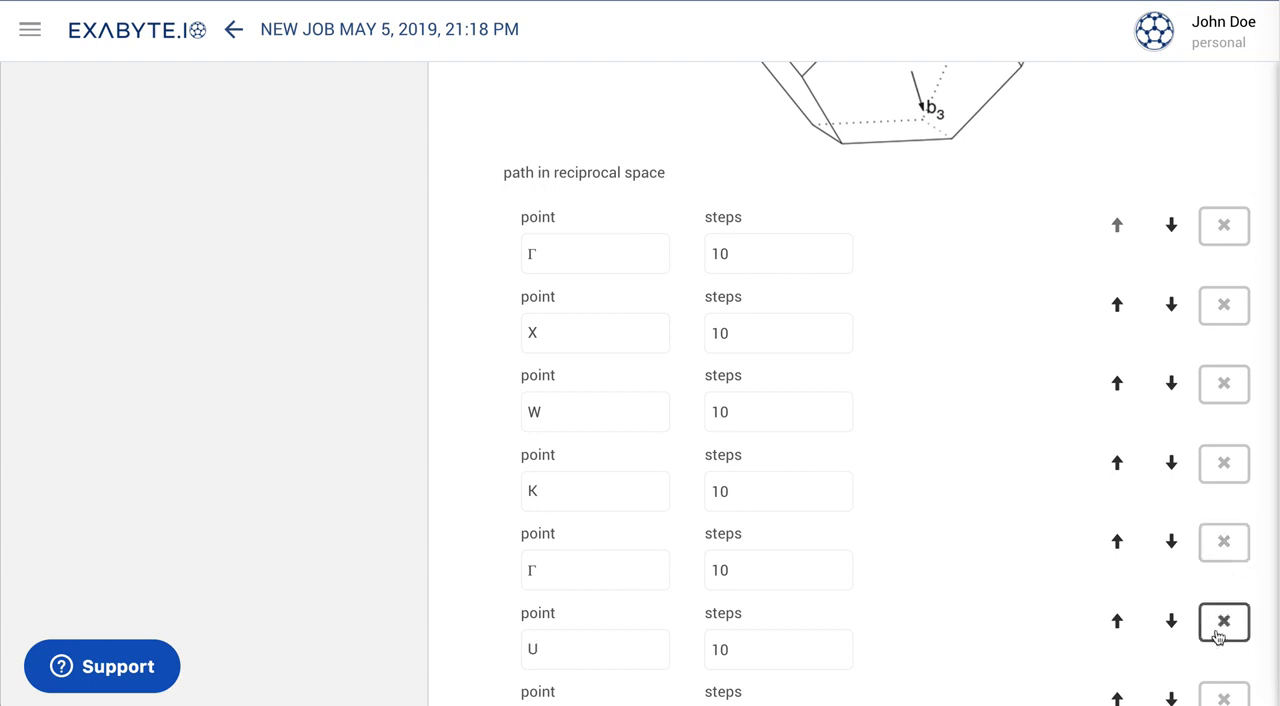
pyautogui.click(1223, 622)
pyautogui.click(1223, 622)
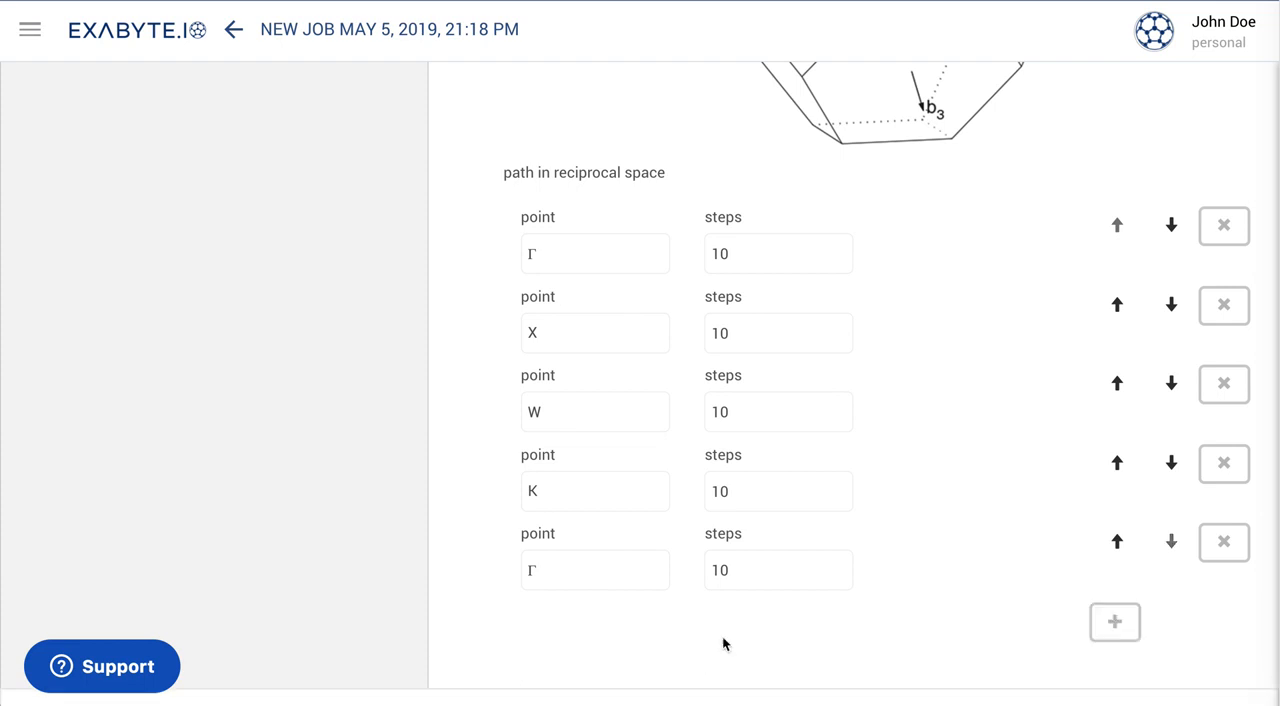
pyautogui.scroll(5, 656, 652)
pyautogui.scroll(5, 656, 652)
pyautogui.scroll(5, 656, 652)
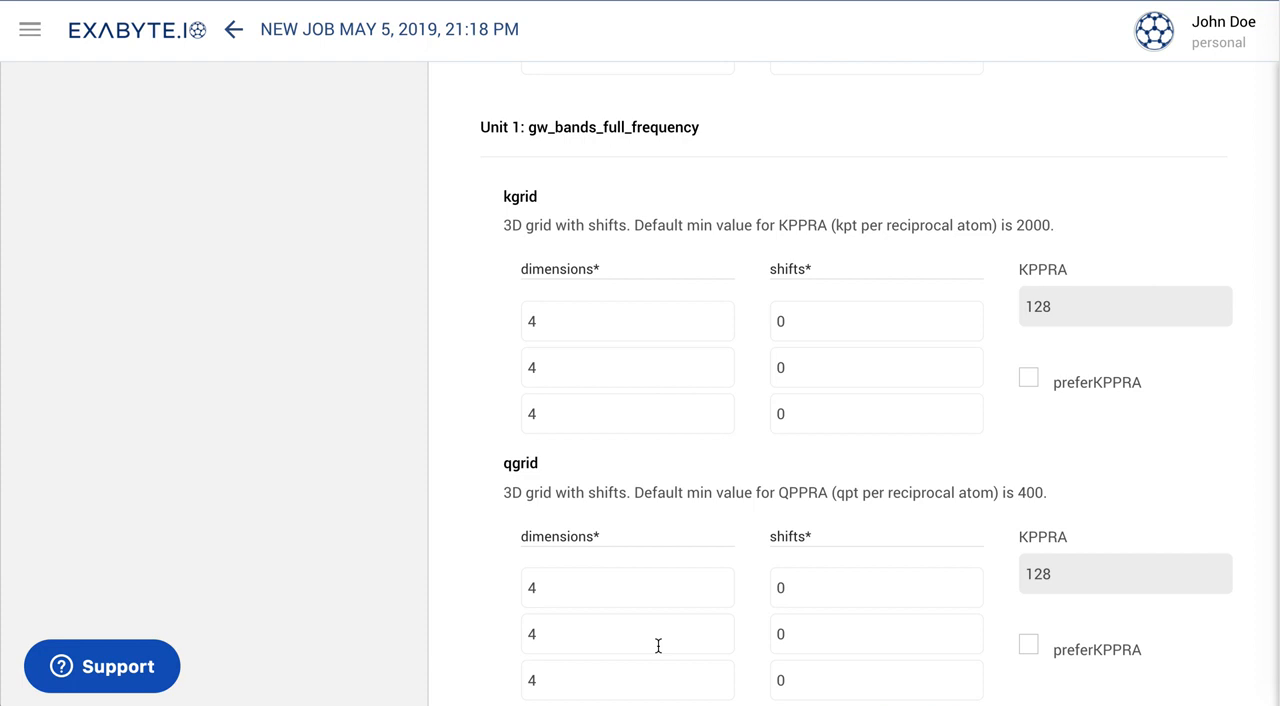
pyautogui.scroll(3, 656, 652)
pyautogui.scroll(4, 658, 647)
pyautogui.scroll(3, 658, 647)
pyautogui.scroll(3, 658, 647)
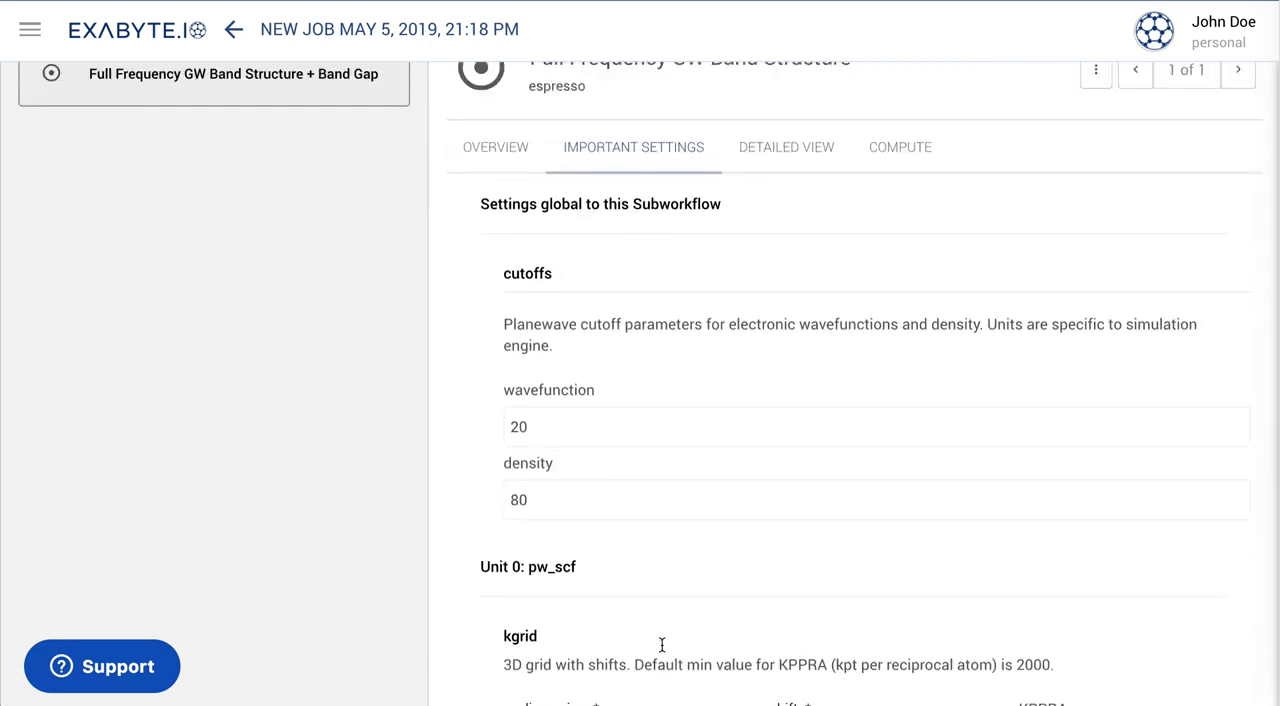
pyautogui.scroll(5, 658, 647)
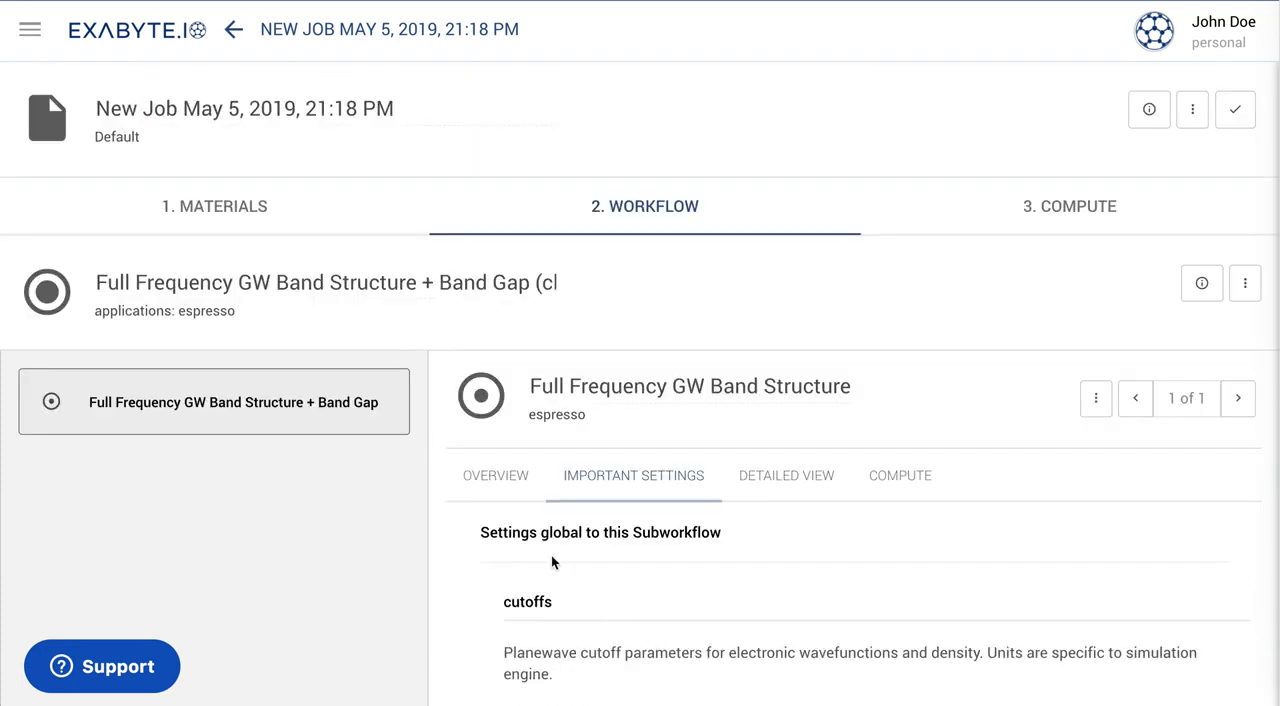
# Step: Show the subworkflow overview and expand Pseudopotentials to reveal the dojo-oncv Si pseudopotential
pyautogui.click(491, 483)
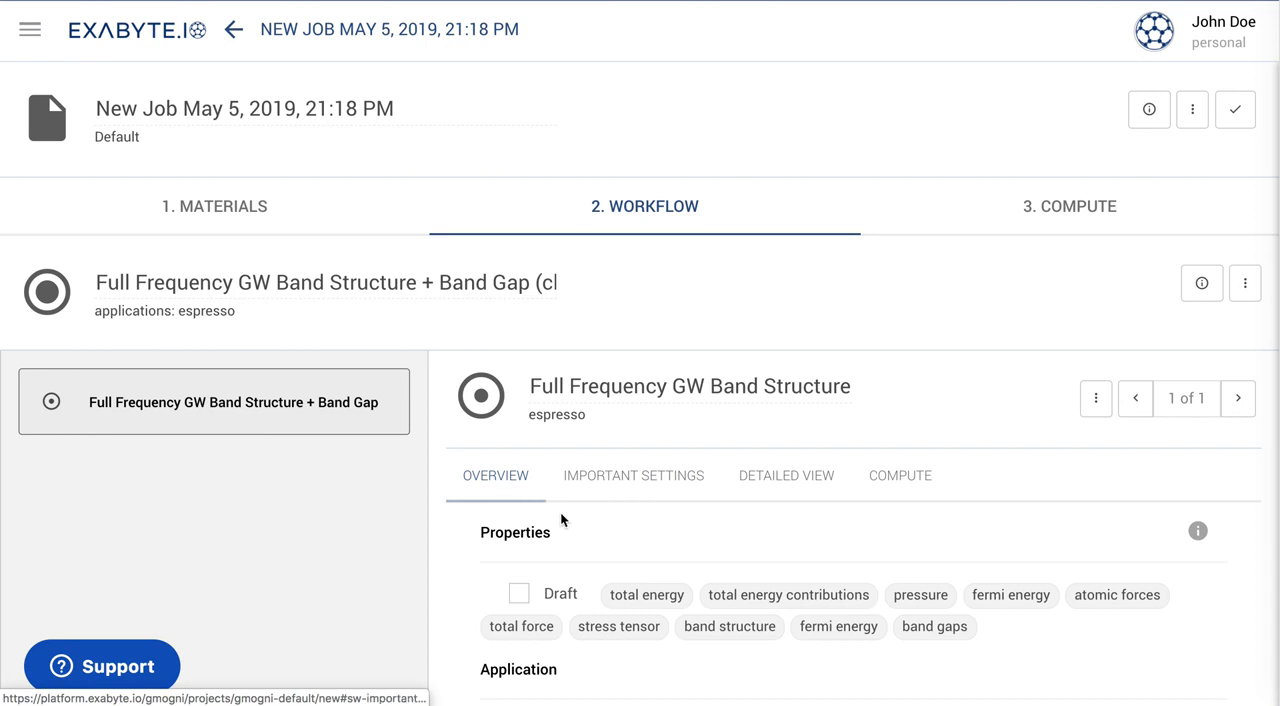
pyautogui.scroll(-3, 560, 515)
pyautogui.scroll(-5, 571, 513)
pyautogui.scroll(-3, 571, 513)
pyautogui.scroll(-2, 572, 513)
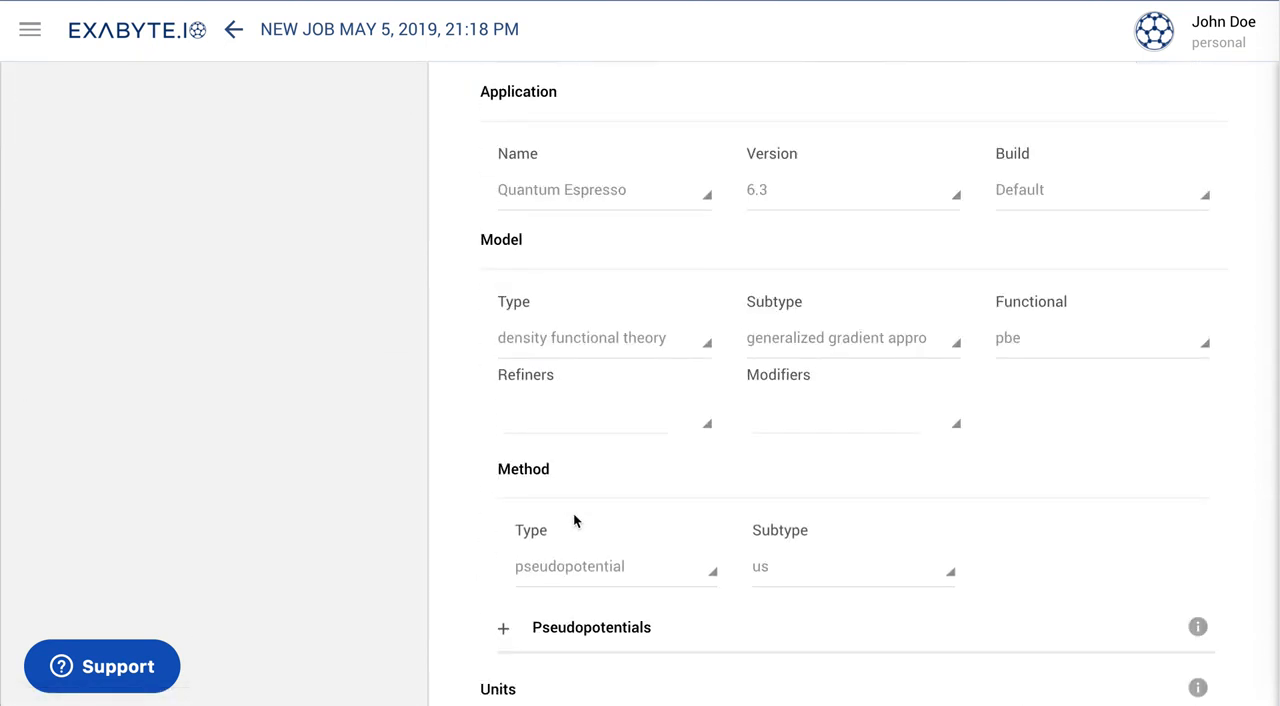
pyautogui.scroll(-1, 573, 513)
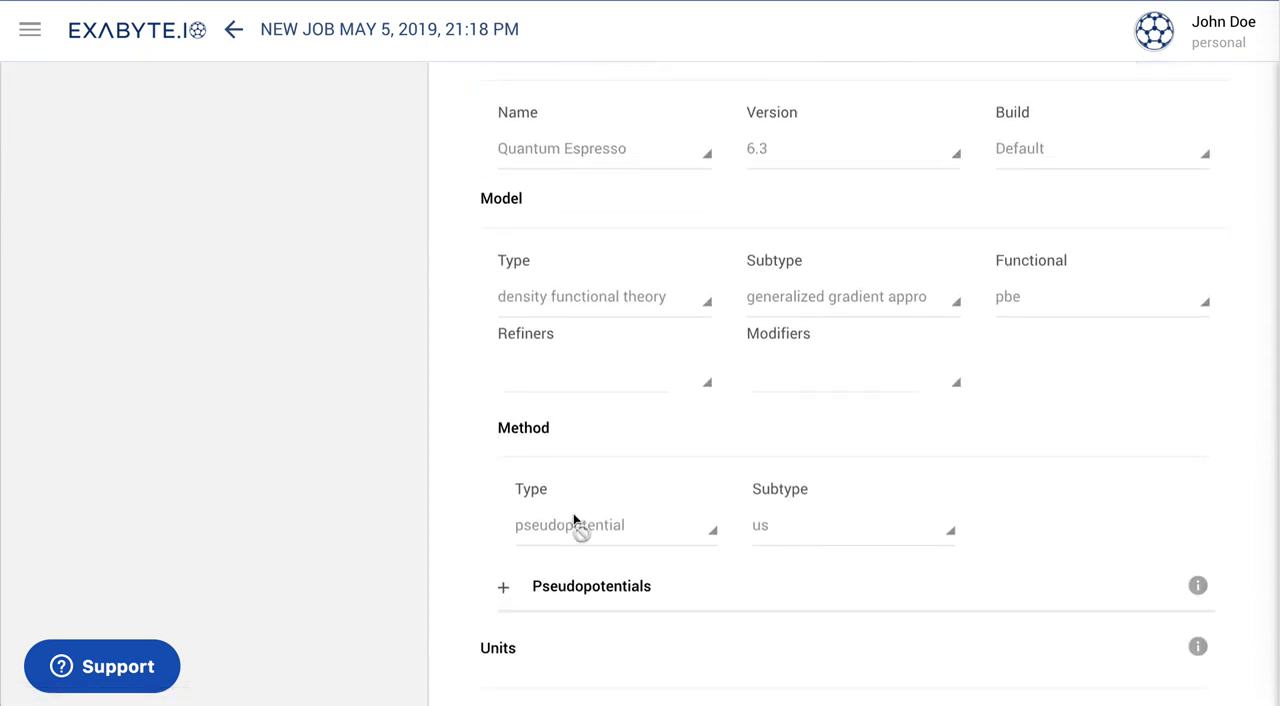
pyautogui.click(562, 604)
pyautogui.scroll(-2, 562, 604)
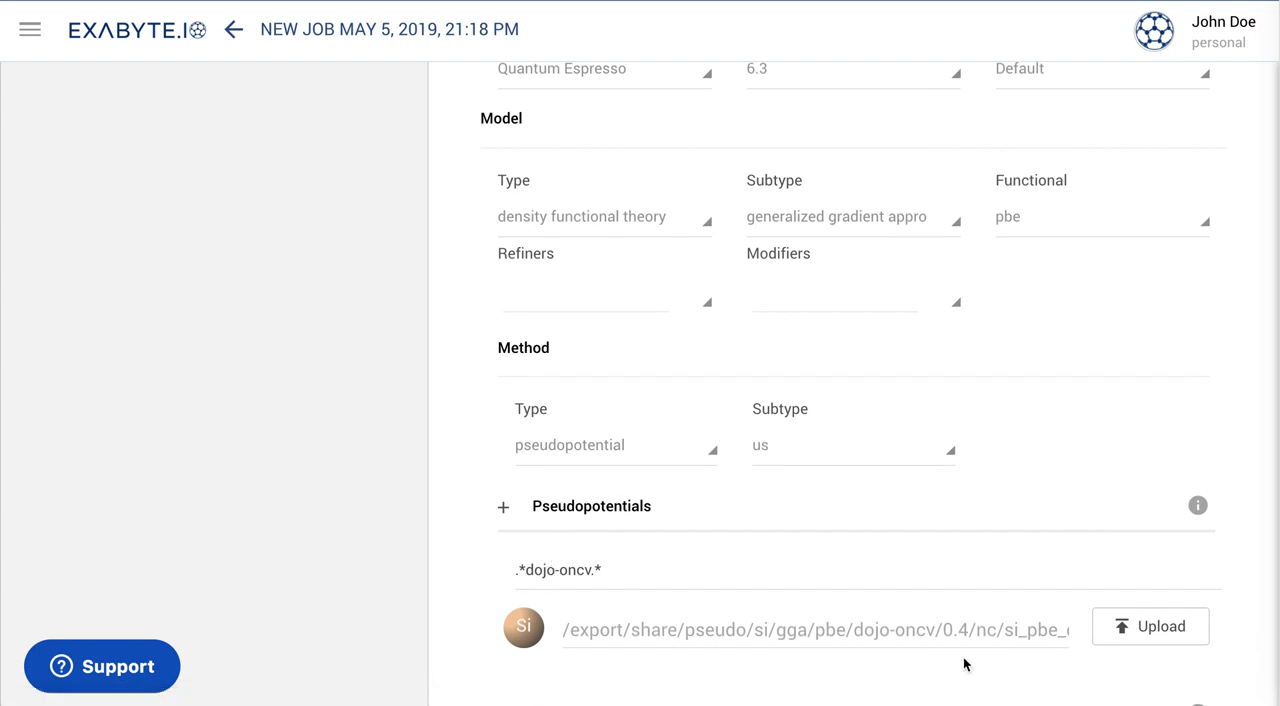
pyautogui.scroll(-2, 858, 649)
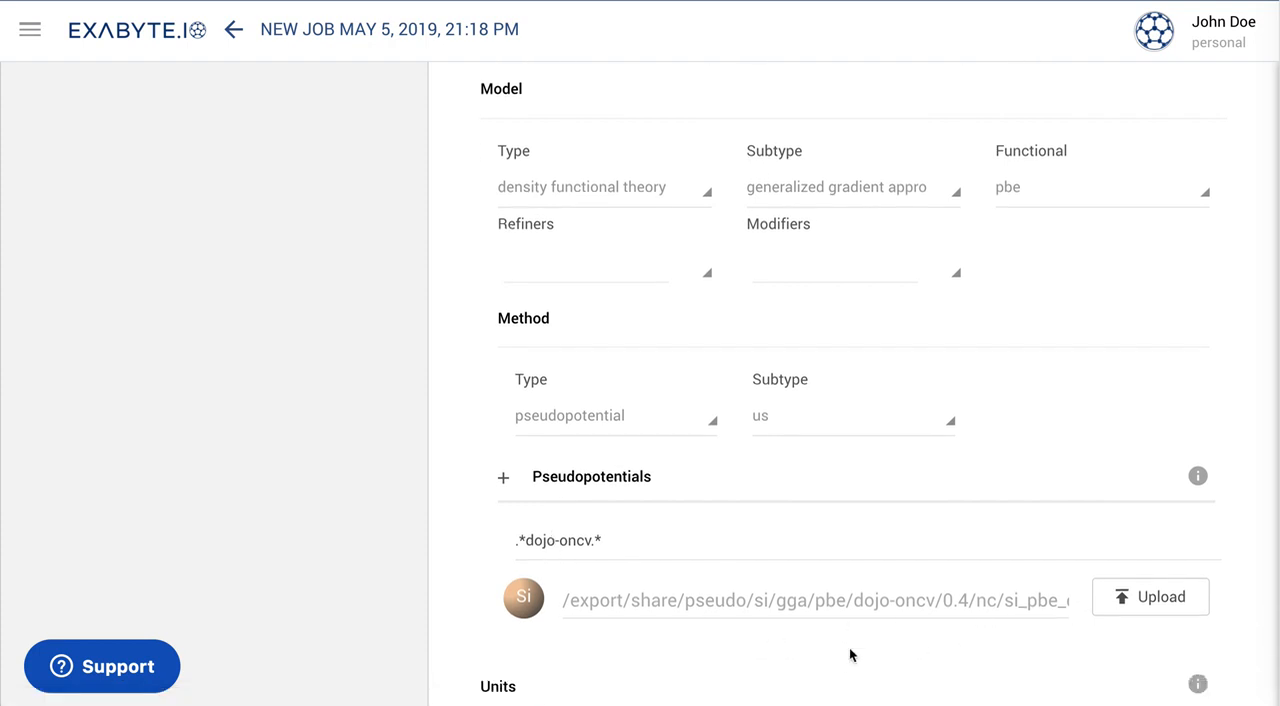
pyautogui.scroll(-2, 849, 647)
pyautogui.scroll(-3, 849, 647)
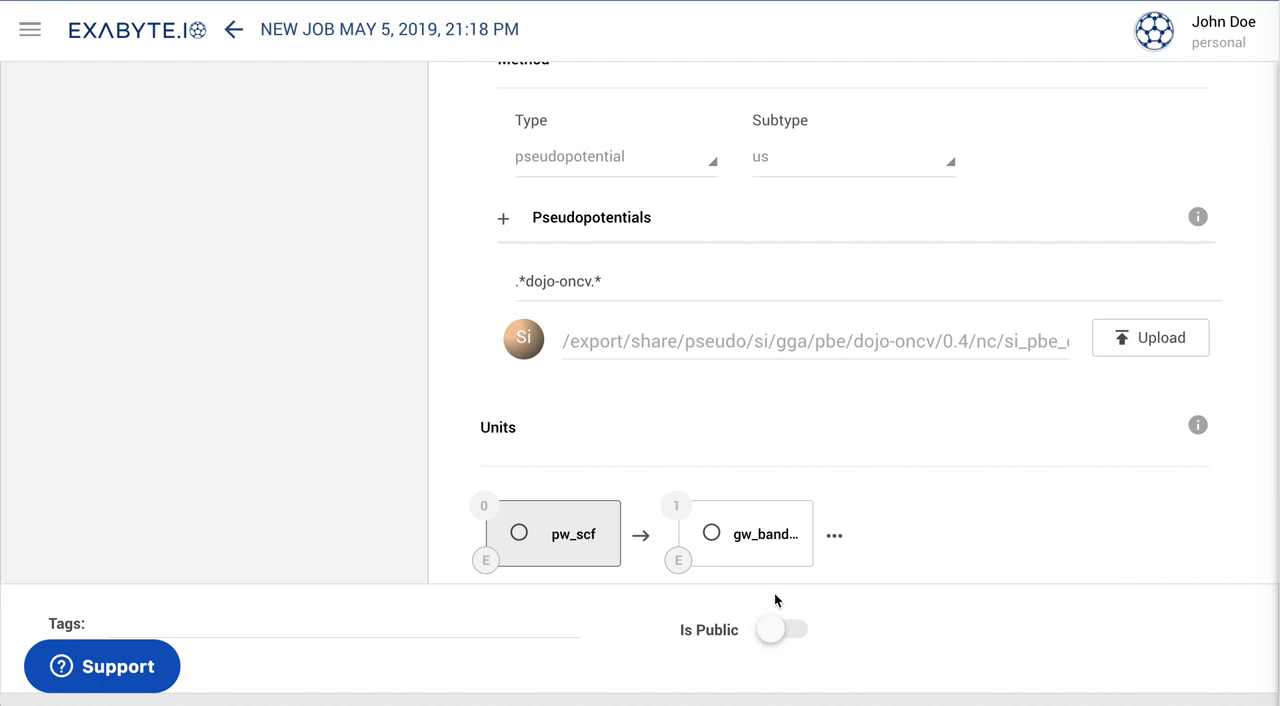
pyautogui.click(744, 553)
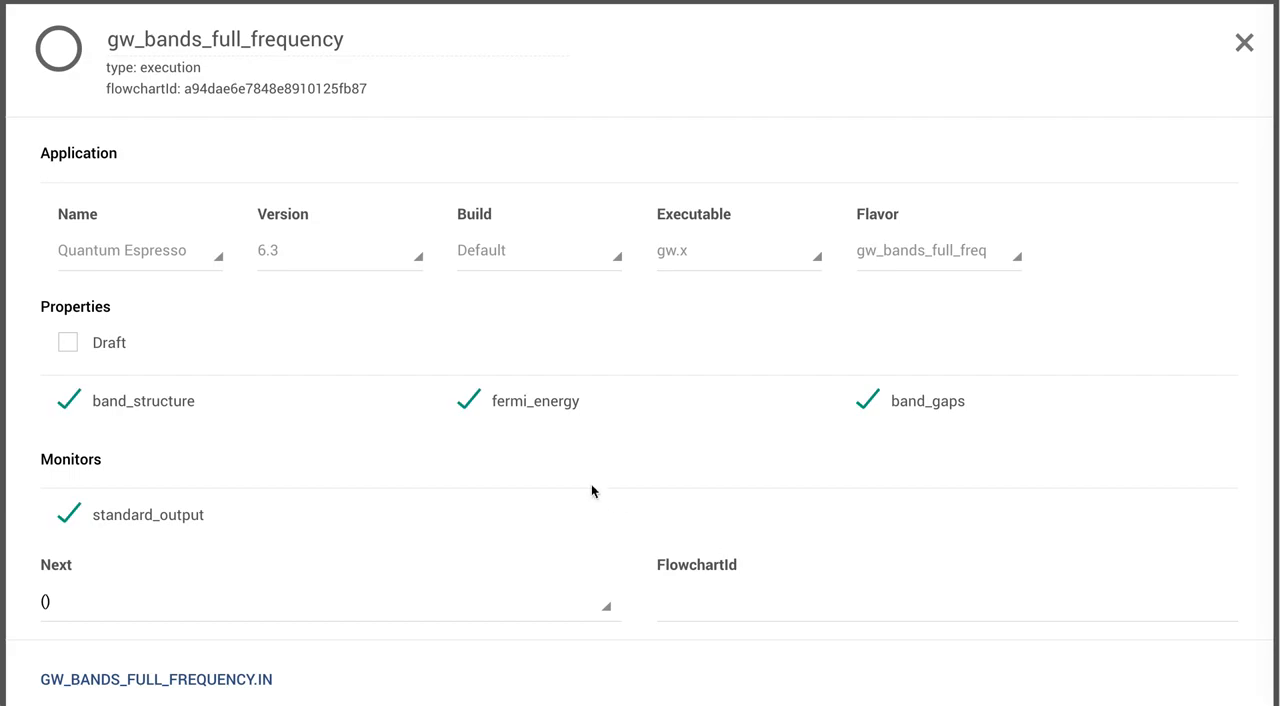
pyautogui.scroll(-3, 591, 491)
pyautogui.click(169, 450)
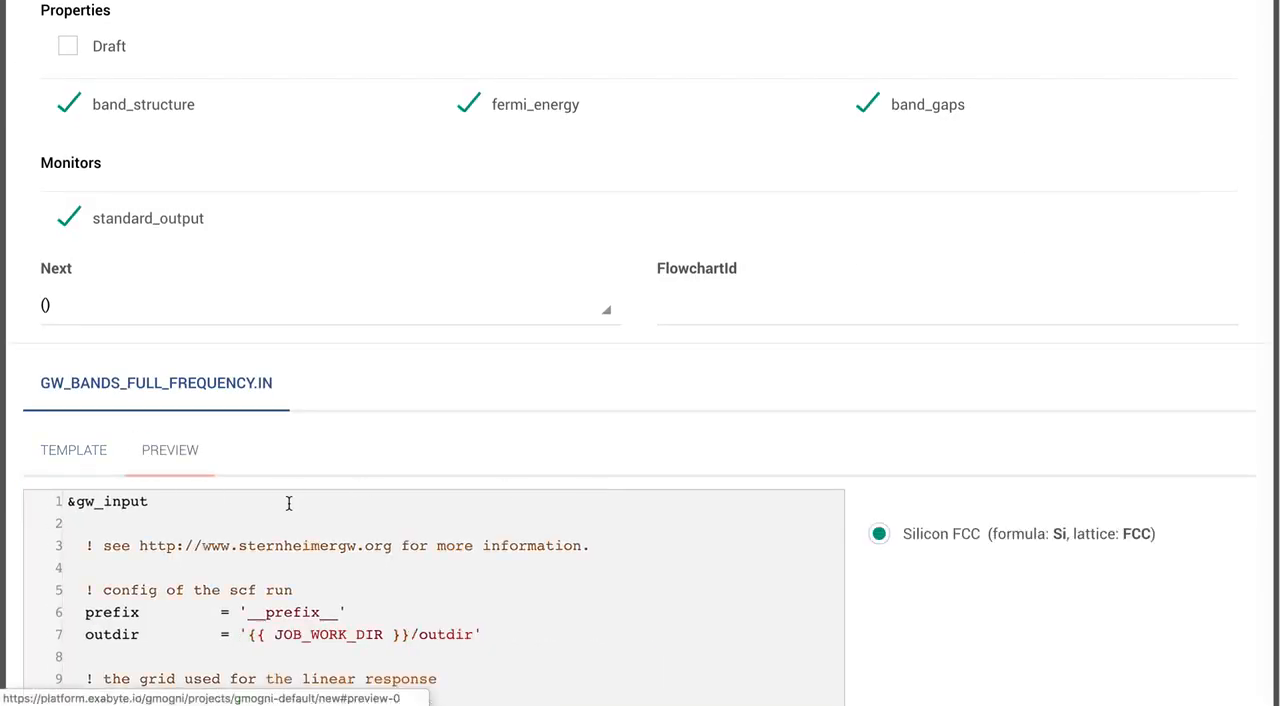
pyautogui.scroll(-1, 288, 503)
pyautogui.scroll(-1, 300, 505)
pyautogui.scroll(-1, 346, 511)
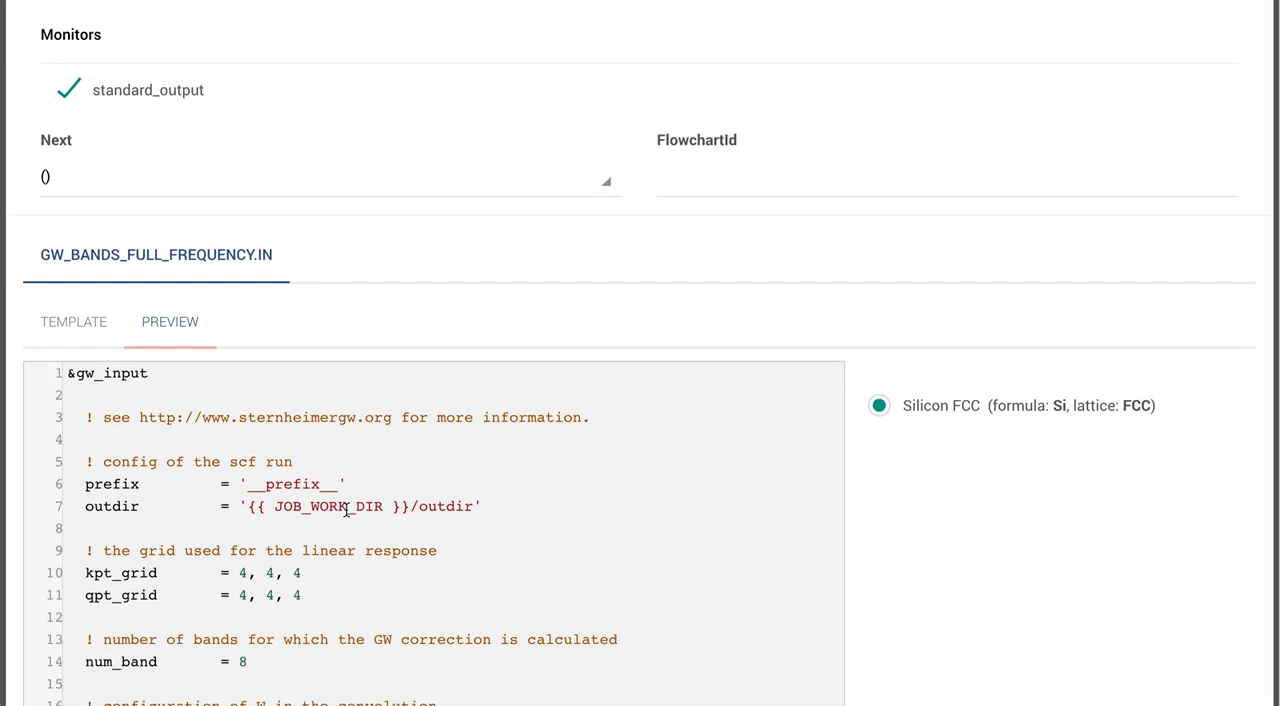
pyautogui.scroll(-1, 346, 511)
pyautogui.scroll(-1, 346, 511)
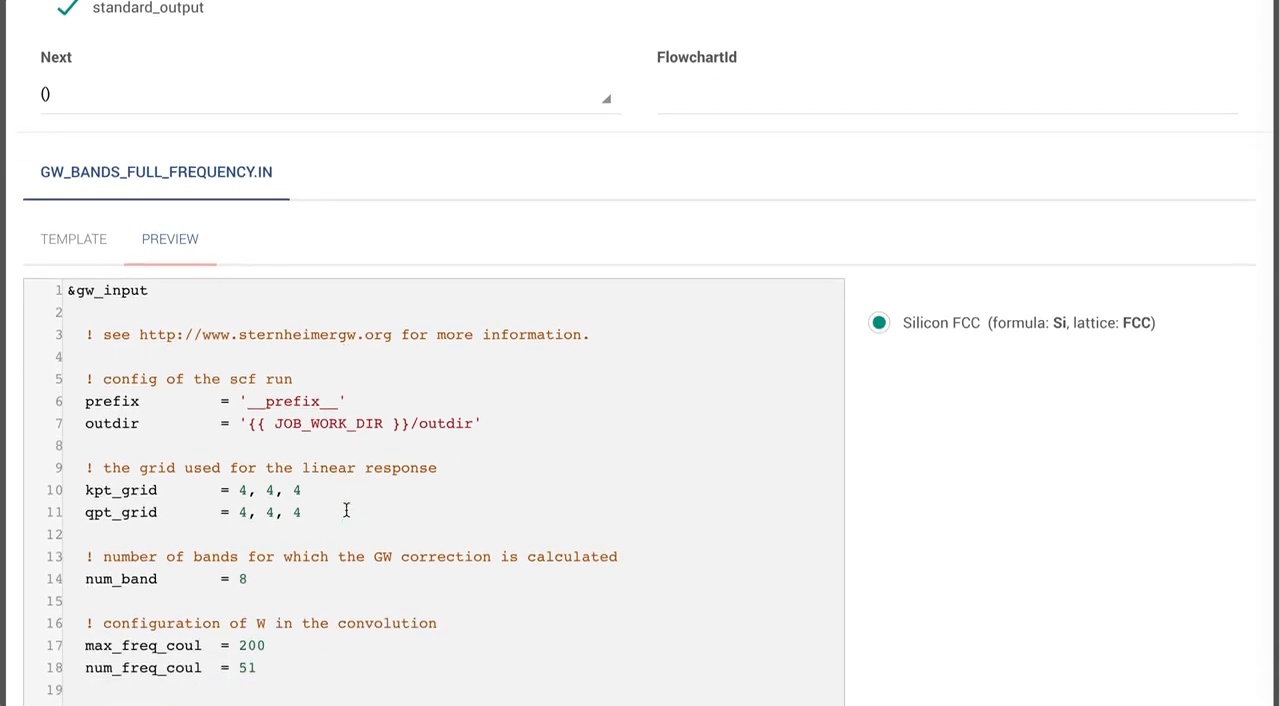
pyautogui.scroll(-1, 346, 511)
pyautogui.scroll(-1, 346, 511)
pyautogui.scroll(-1, 346, 511)
pyautogui.scroll(-1, 346, 511)
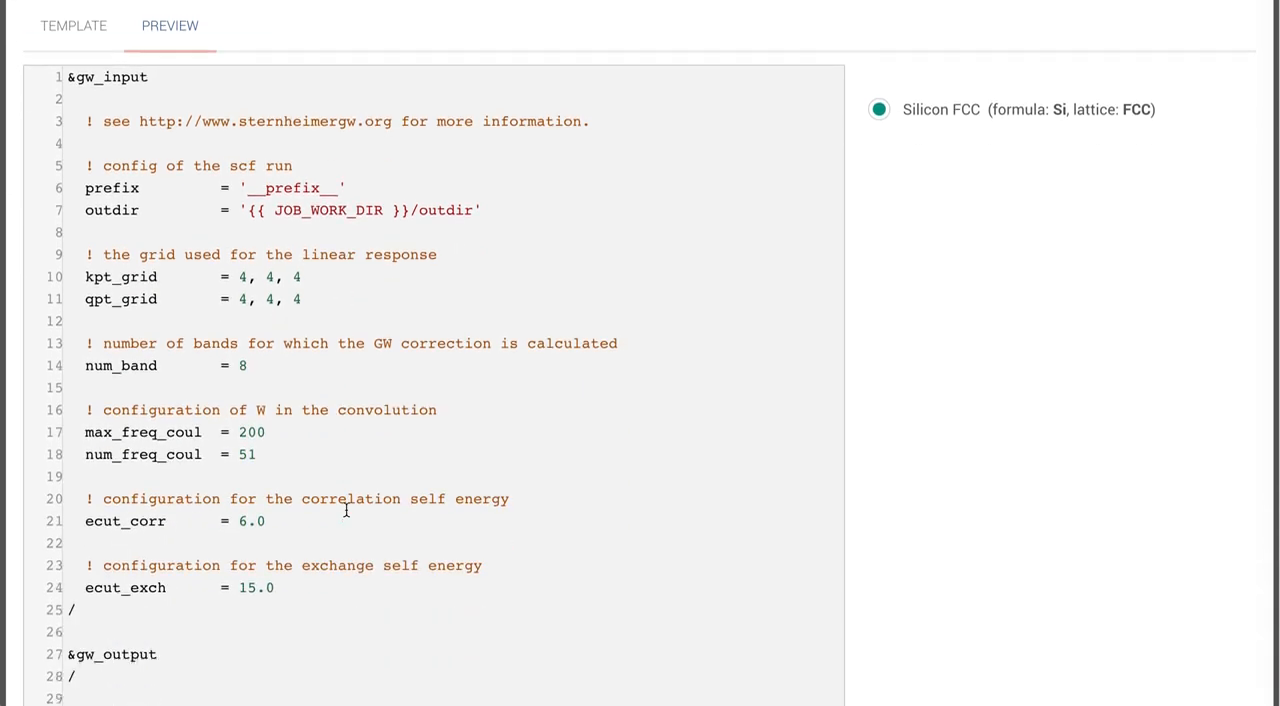
pyautogui.scroll(-1, 346, 511)
pyautogui.scroll(-1, 346, 511)
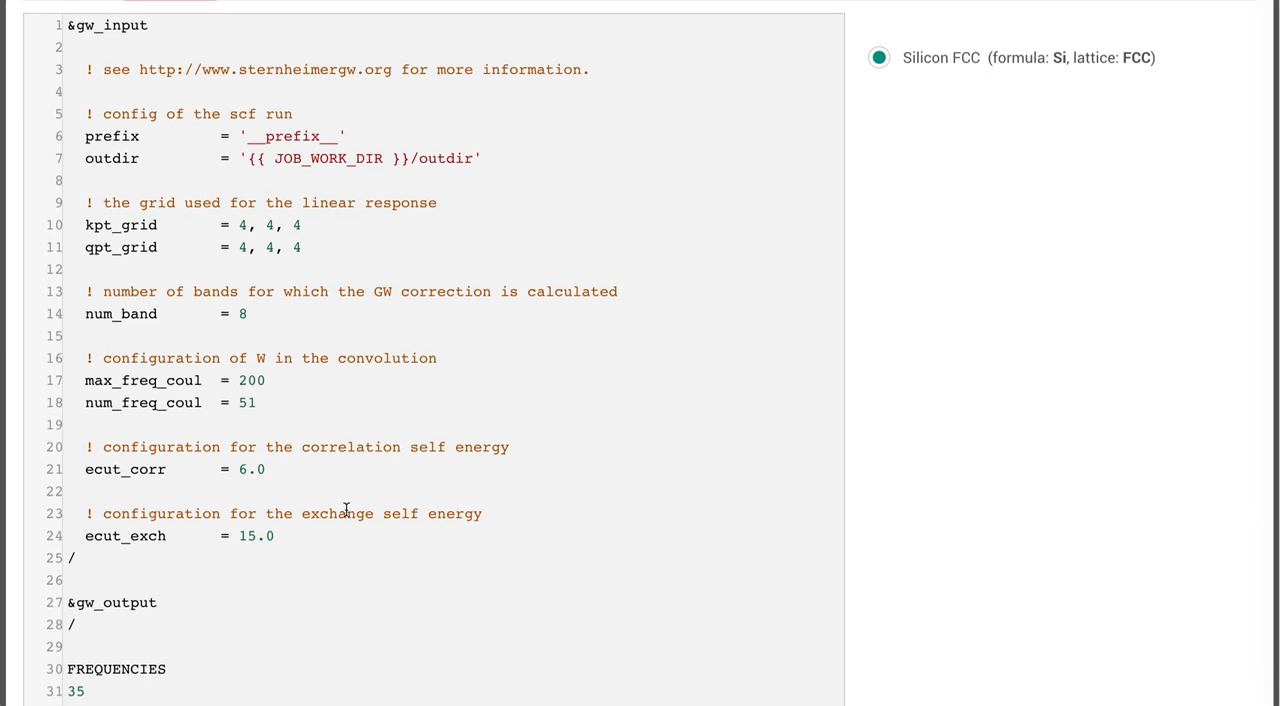
pyautogui.scroll(-2, 346, 511)
pyautogui.scroll(-1, 346, 511)
pyautogui.scroll(-1, 346, 511)
pyautogui.scroll(-2, 346, 511)
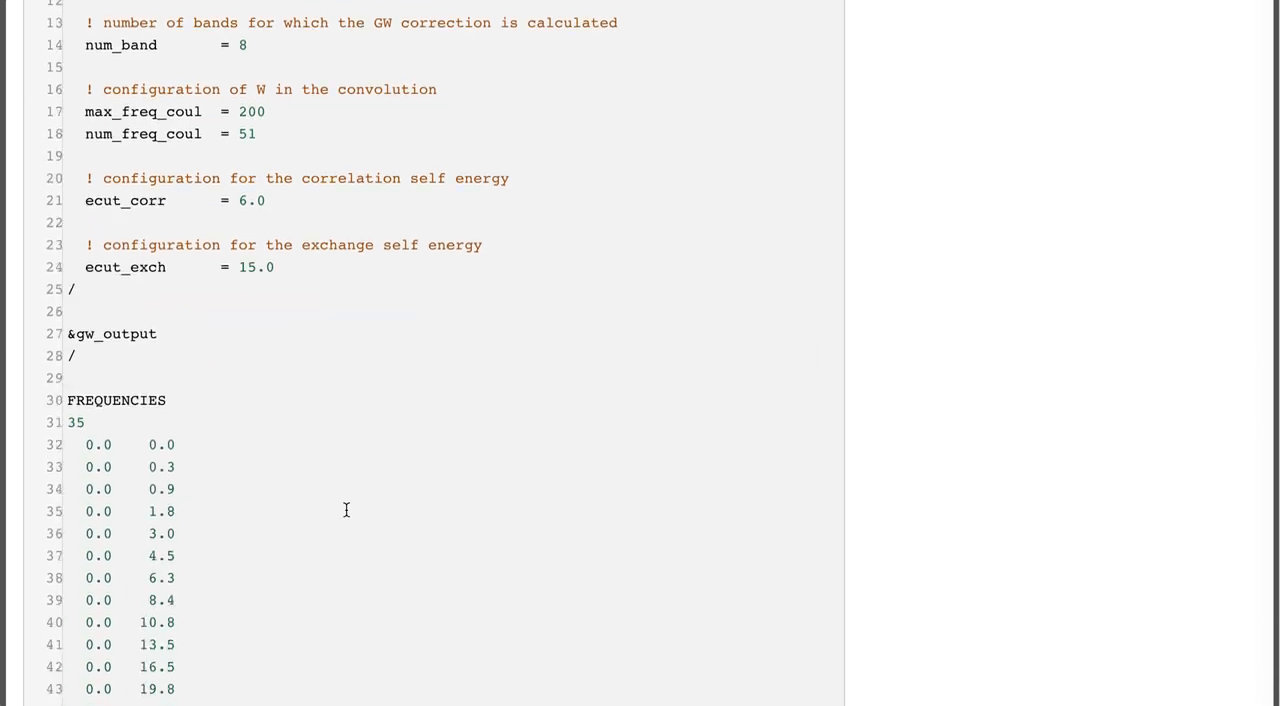
pyautogui.scroll(-3, 346, 511)
pyautogui.scroll(-3, 346, 511)
pyautogui.scroll(-3, 346, 511)
pyautogui.scroll(-3, 346, 509)
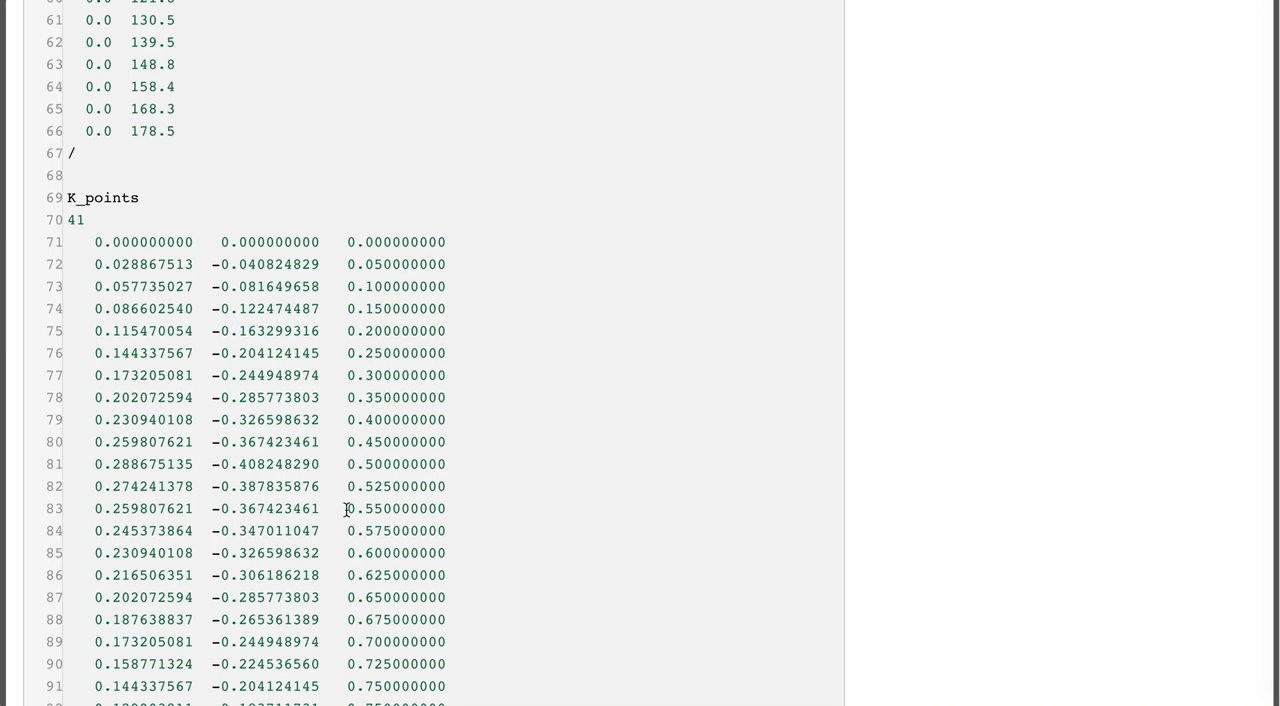
pyautogui.scroll(-3, 349, 509)
pyautogui.scroll(-2, 349, 509)
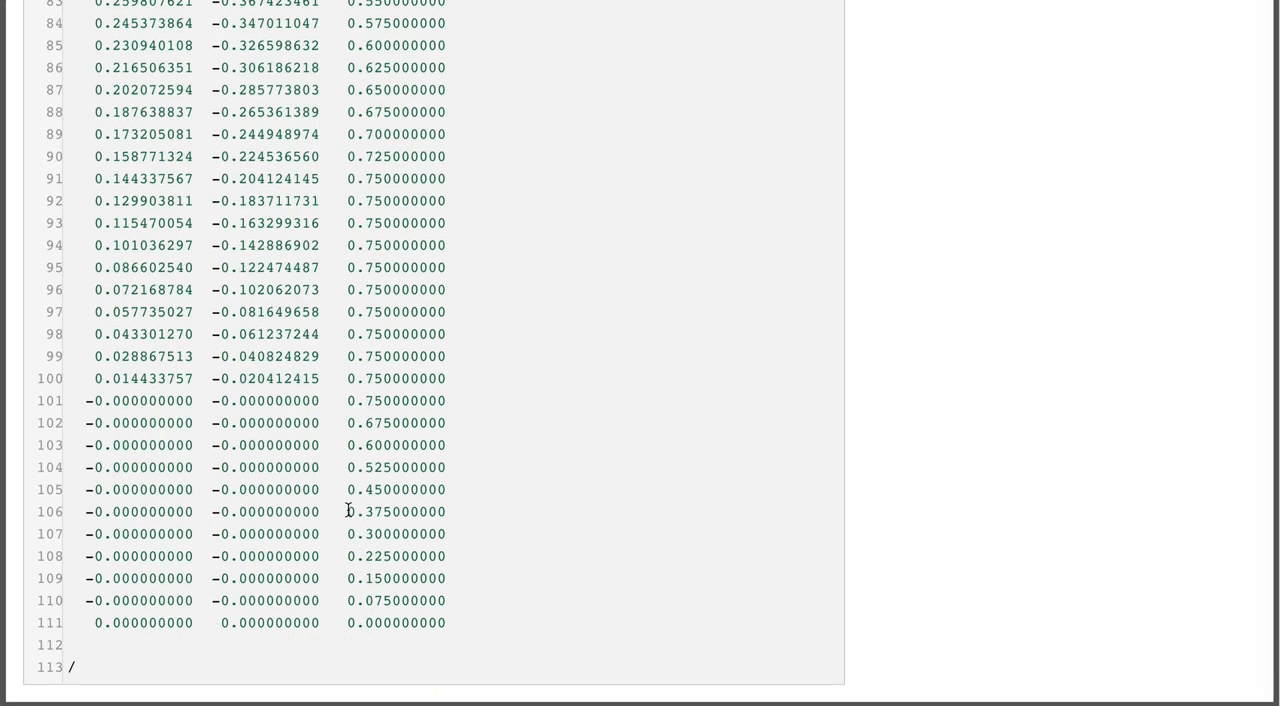
pyautogui.scroll(5, 348, 511)
pyautogui.scroll(10, 348, 511)
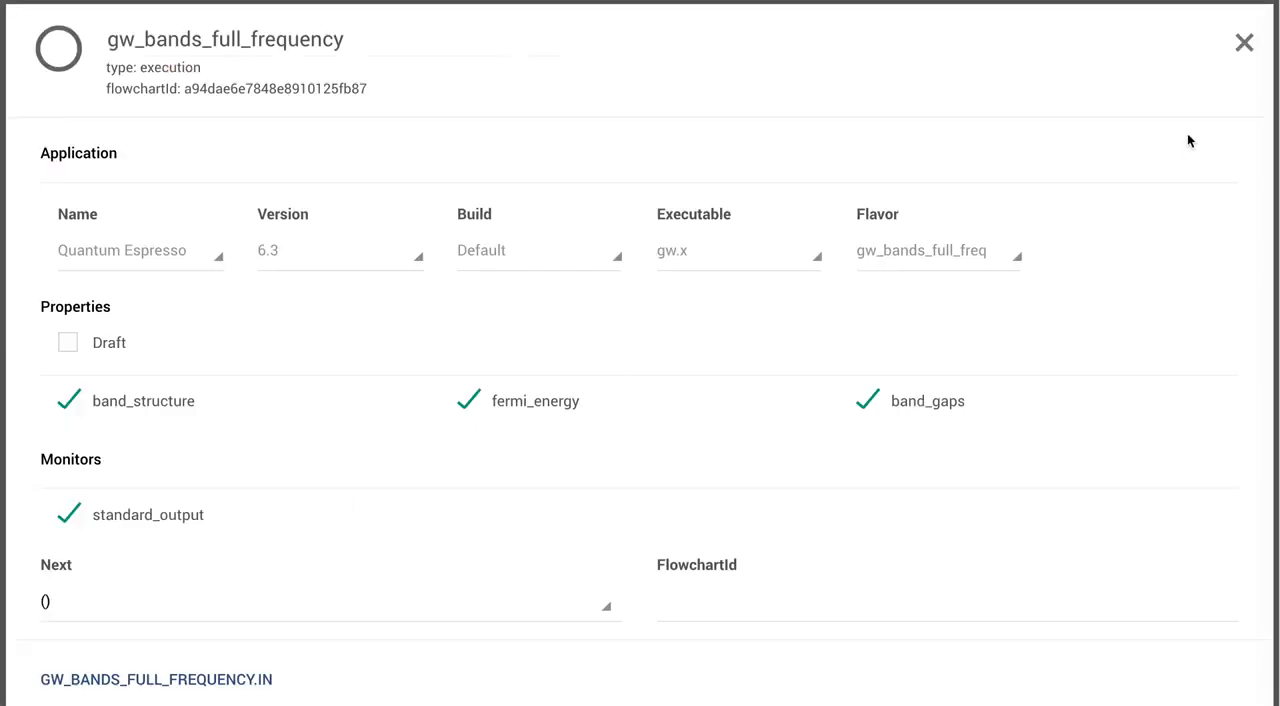
pyautogui.click(1244, 42)
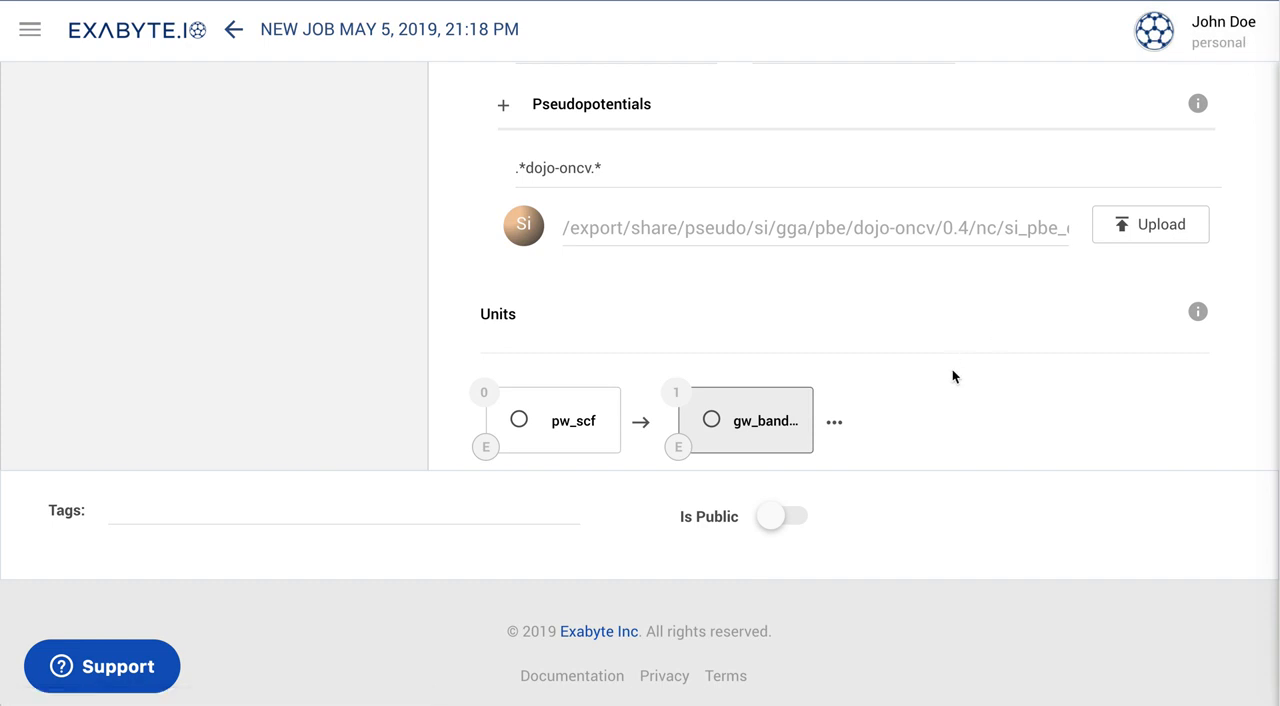
pyautogui.scroll(5, 952, 369)
pyautogui.scroll(5, 952, 369)
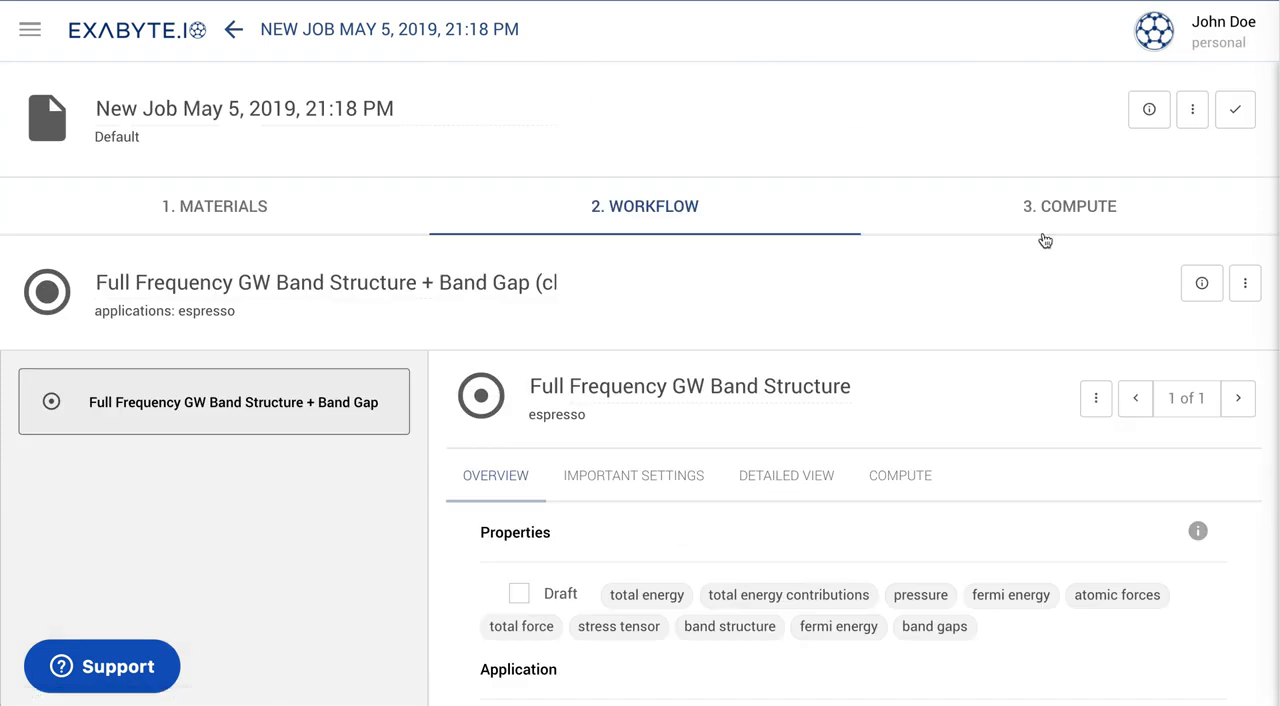
# Step: In Compute, choose the 16-core ordinary regular queue and set cores to 16
pyautogui.click(1047, 206)
pyautogui.scroll(-1, 545, 445)
pyautogui.scroll(-1, 545, 445)
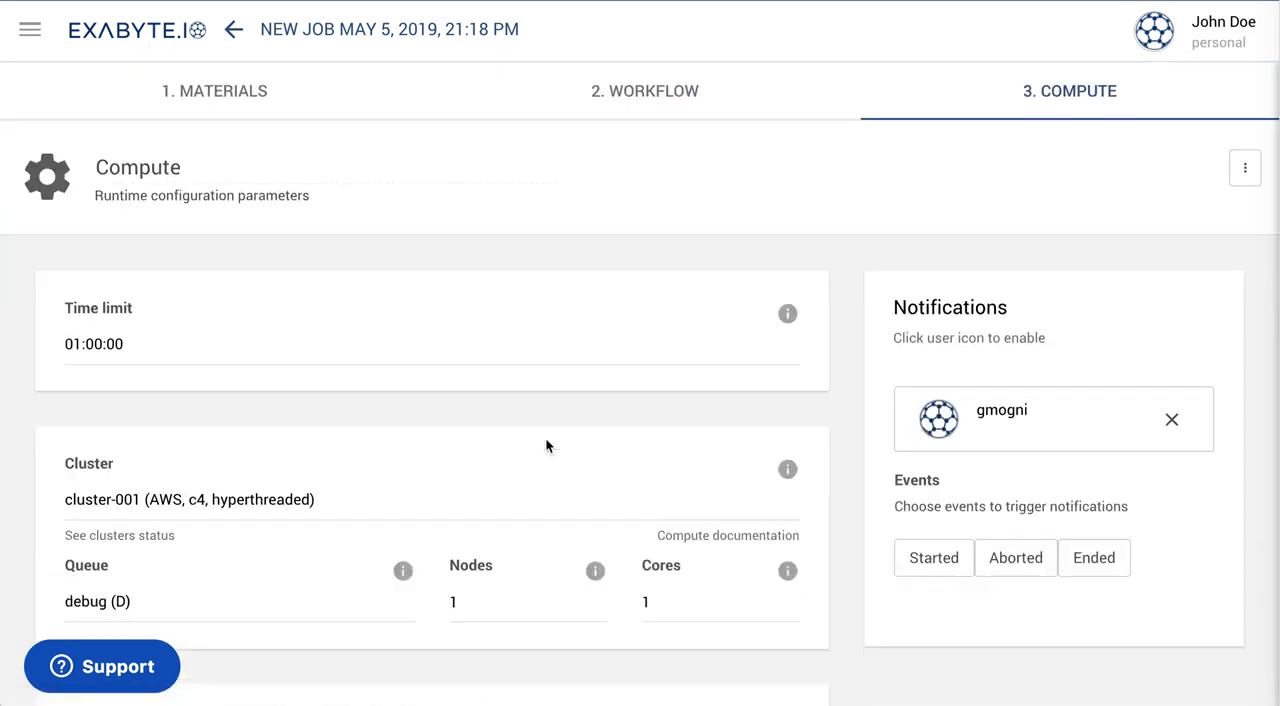
pyautogui.scroll(-1, 545, 445)
pyautogui.scroll(-1, 545, 445)
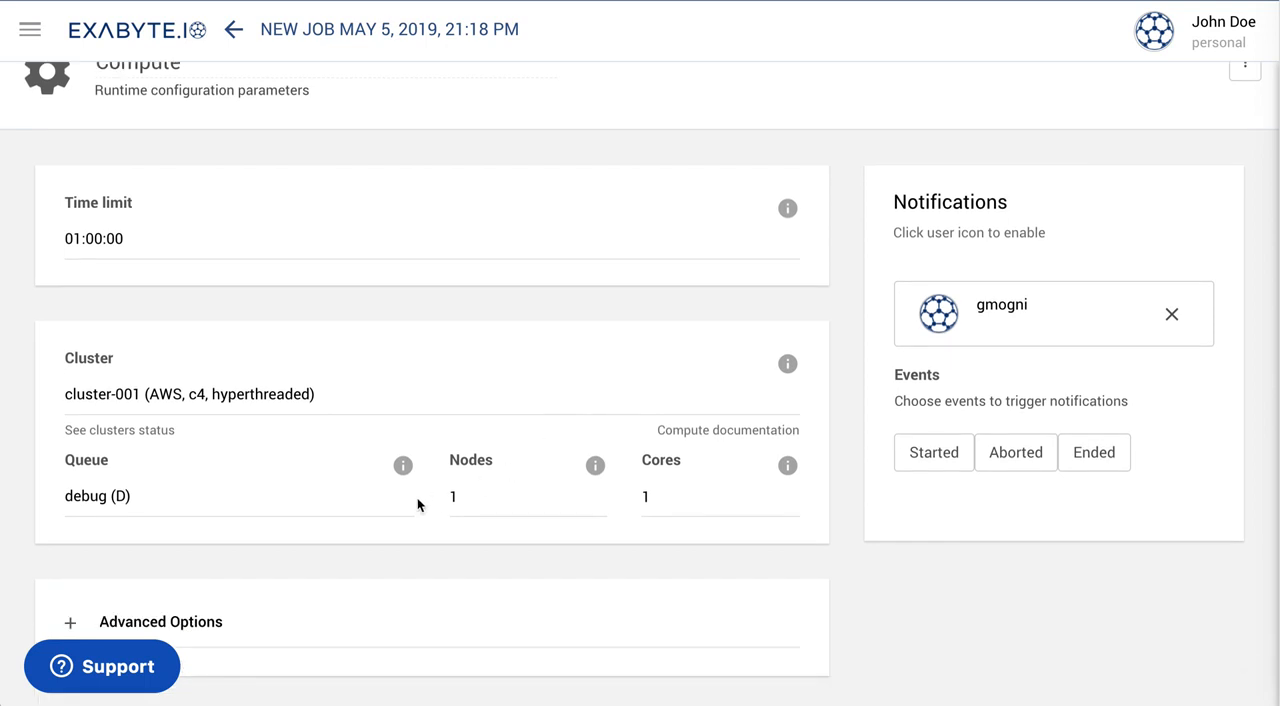
pyautogui.click(298, 497)
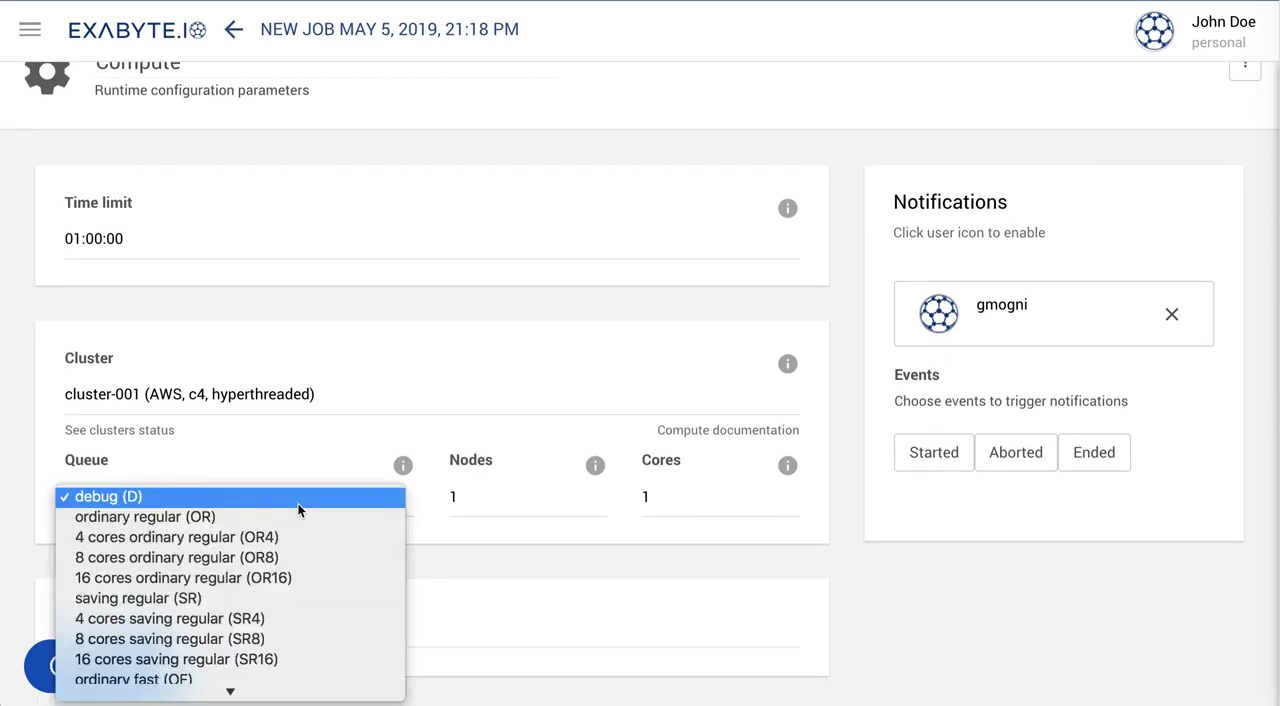
pyautogui.click(280, 578)
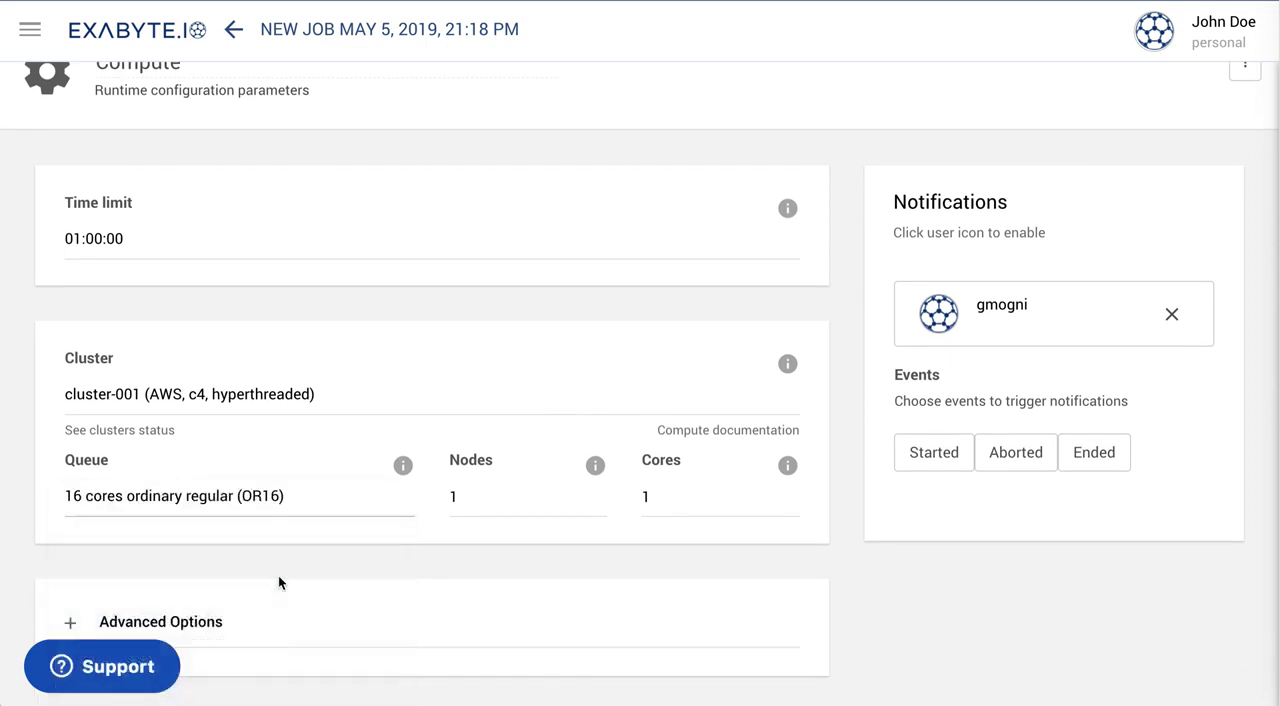
pyautogui.click(681, 498)
pyautogui.write('6')
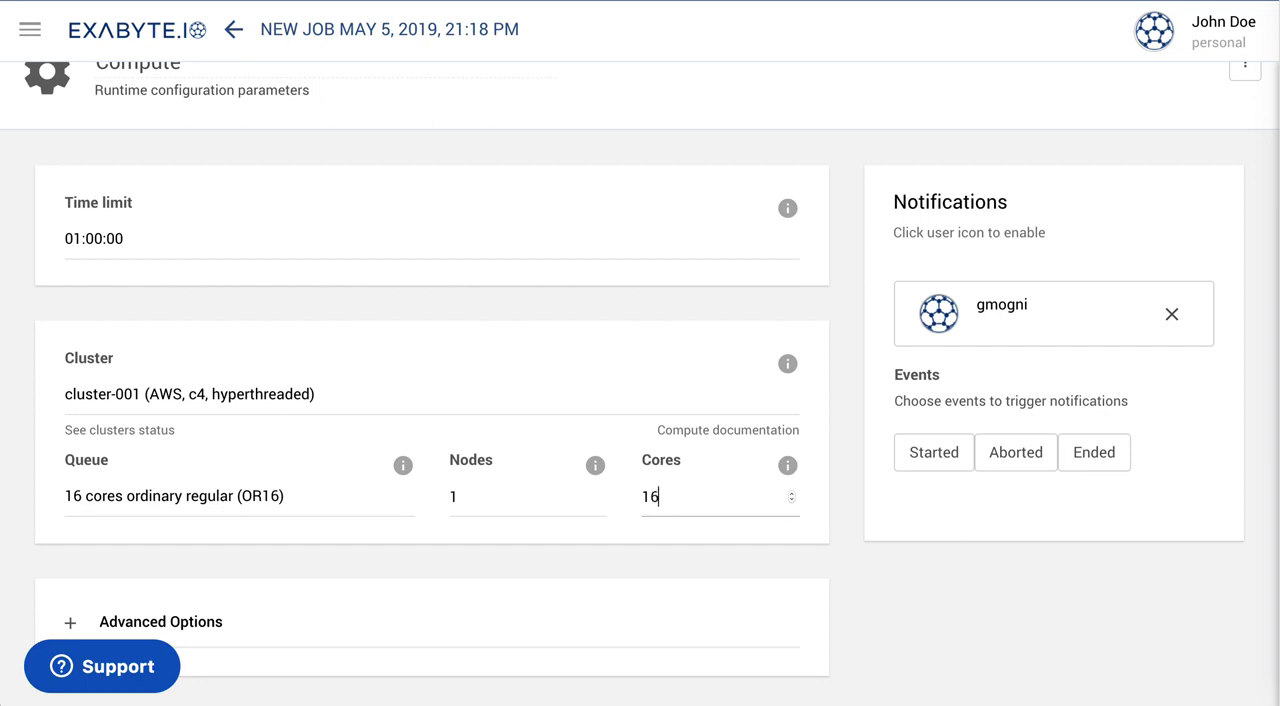
pyautogui.click(623, 561)
pyautogui.scroll(-3, 494, 579)
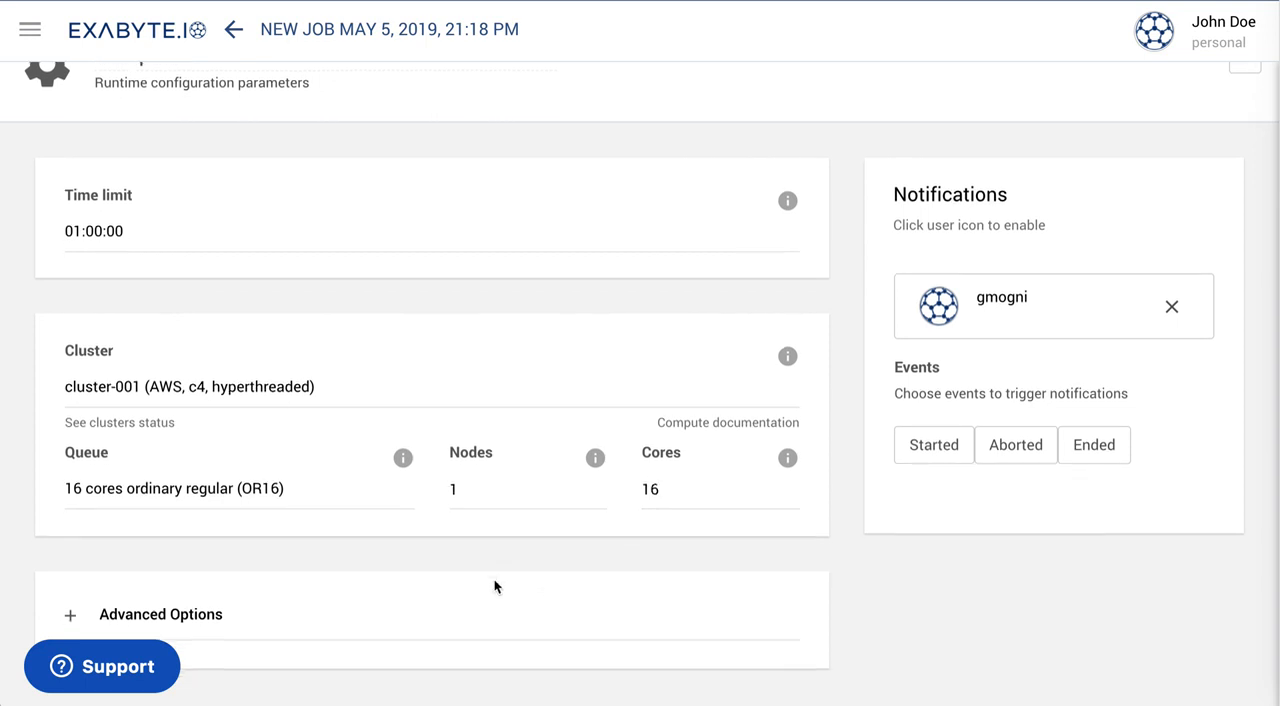
# Step: Expand advanced compute options and set k-point pools to 16
pyautogui.click(256, 499)
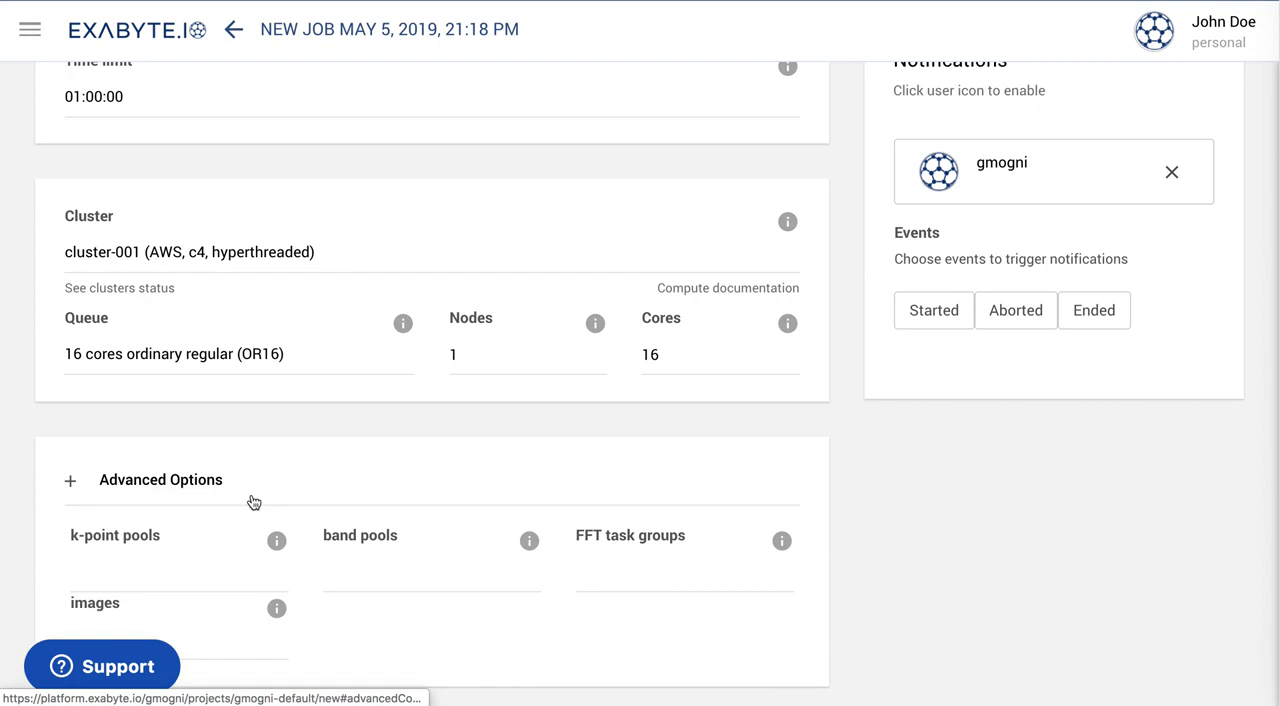
pyautogui.click(168, 569)
pyautogui.write('1')
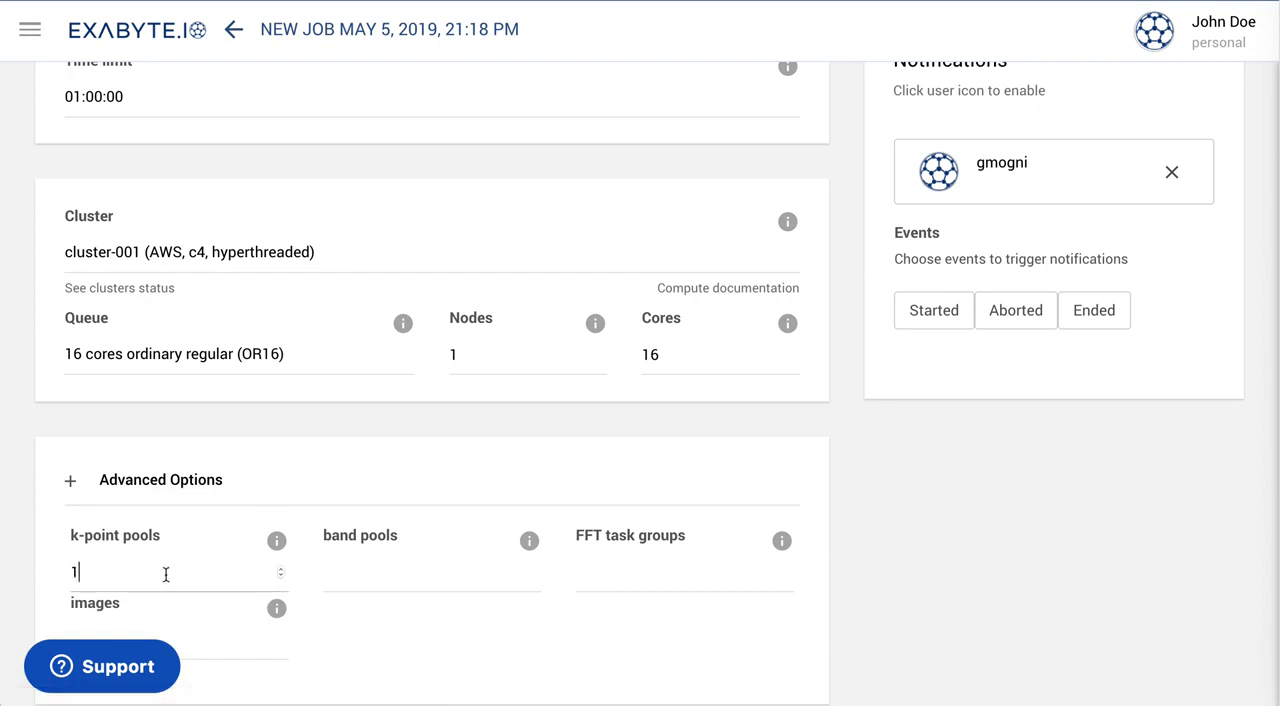
pyautogui.write('6')
pyautogui.click(976, 556)
pyautogui.scroll(5, 940, 567)
pyautogui.scroll(5, 940, 567)
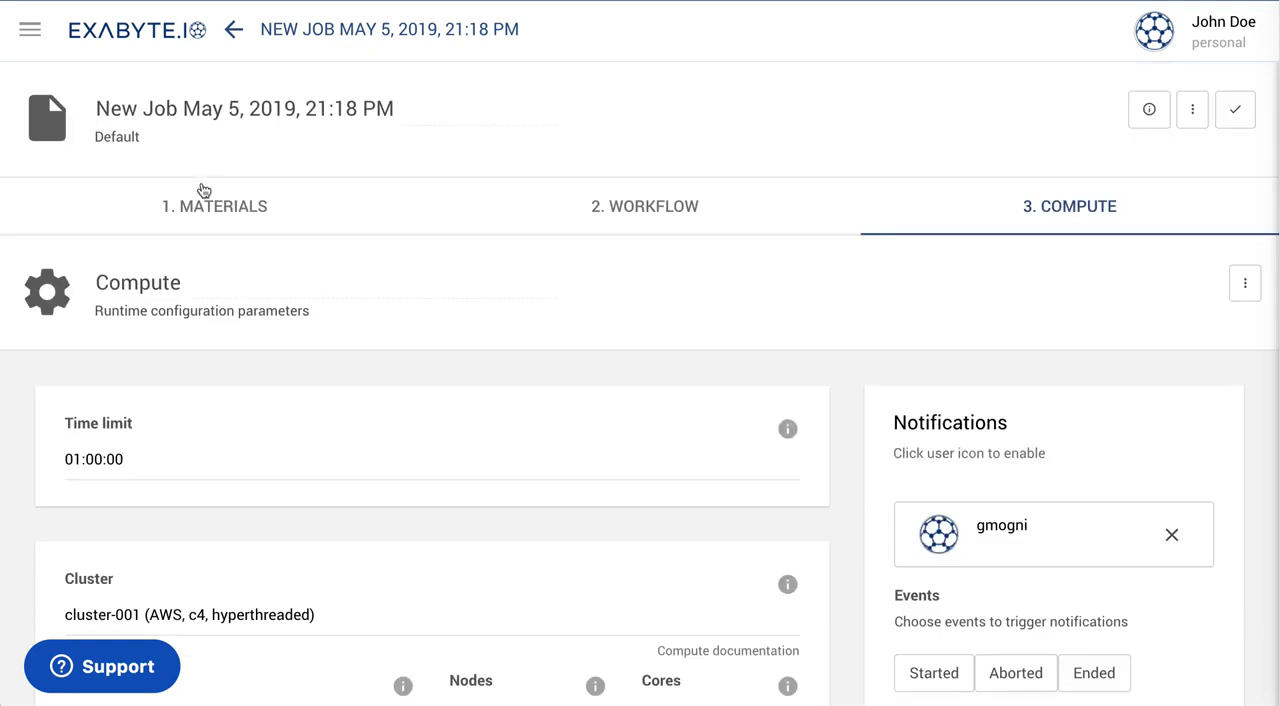
# Step: Rename the job 'QE Fullfreq. GW Band Structure Calculation' and save it
pyautogui.tripleClick(188, 112)
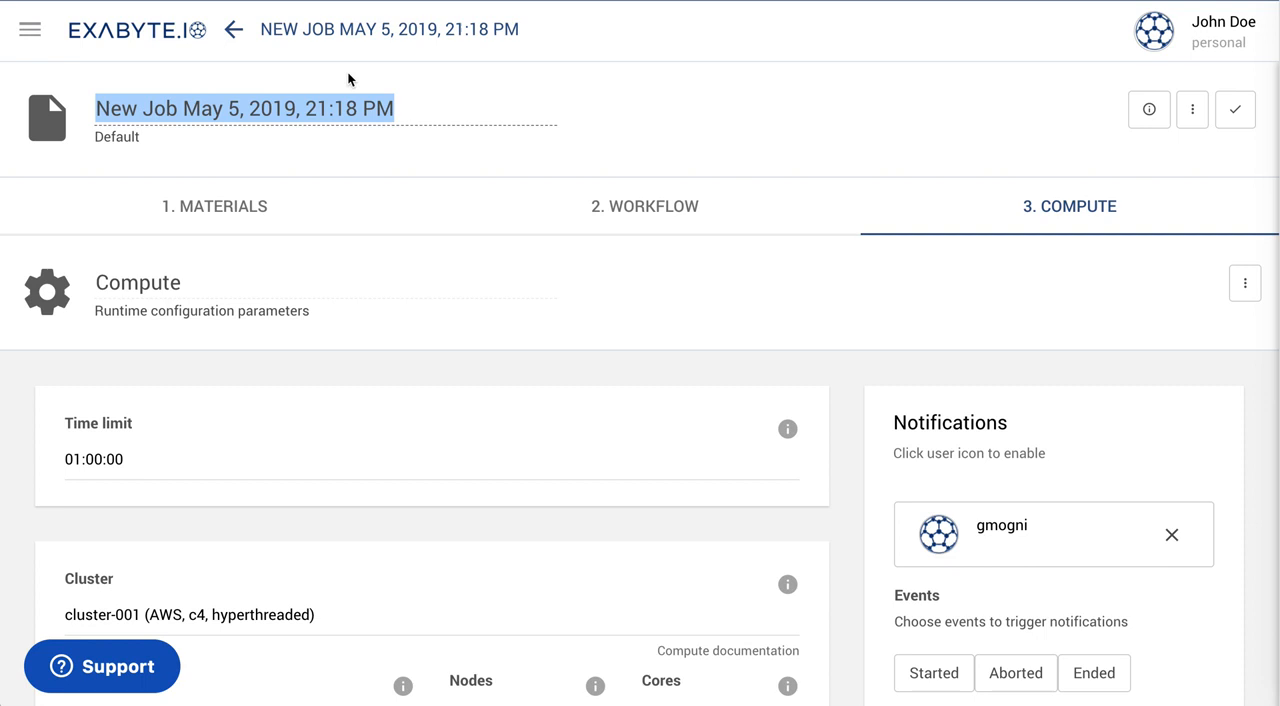
pyautogui.write('QE')
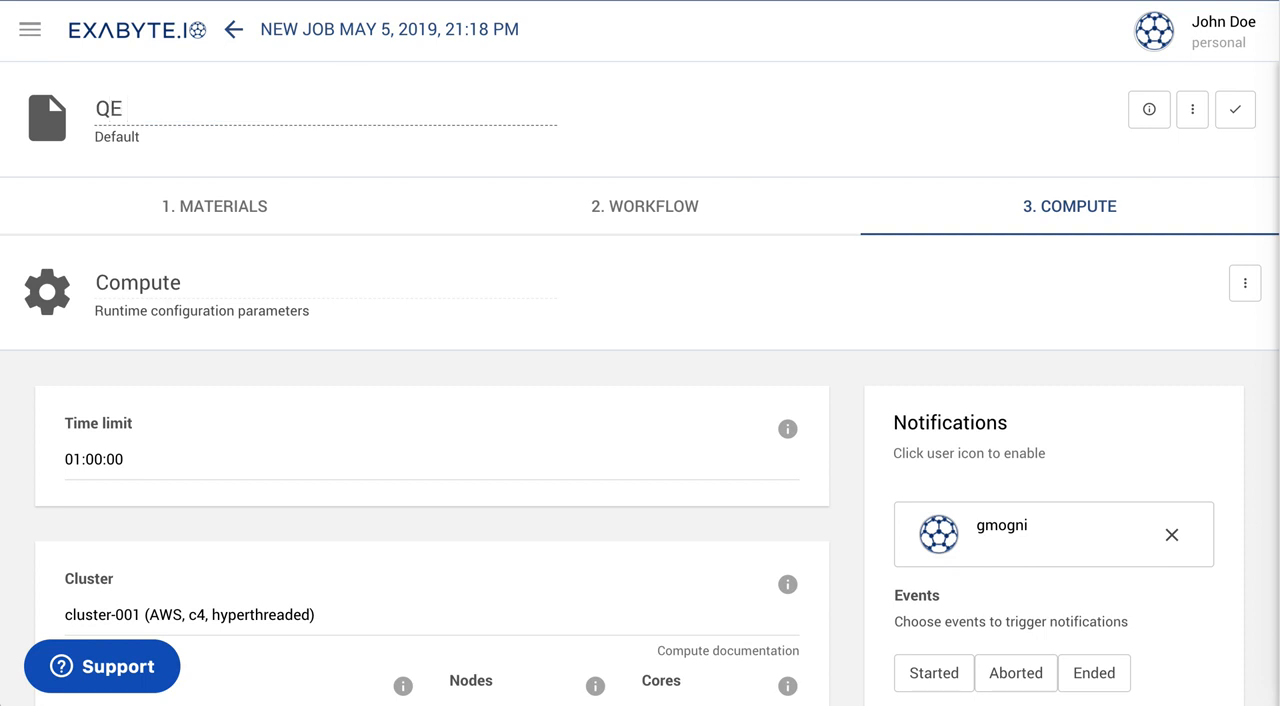
pyautogui.write(' Full')
pyautogui.write('fre')
pyautogui.write('q.')
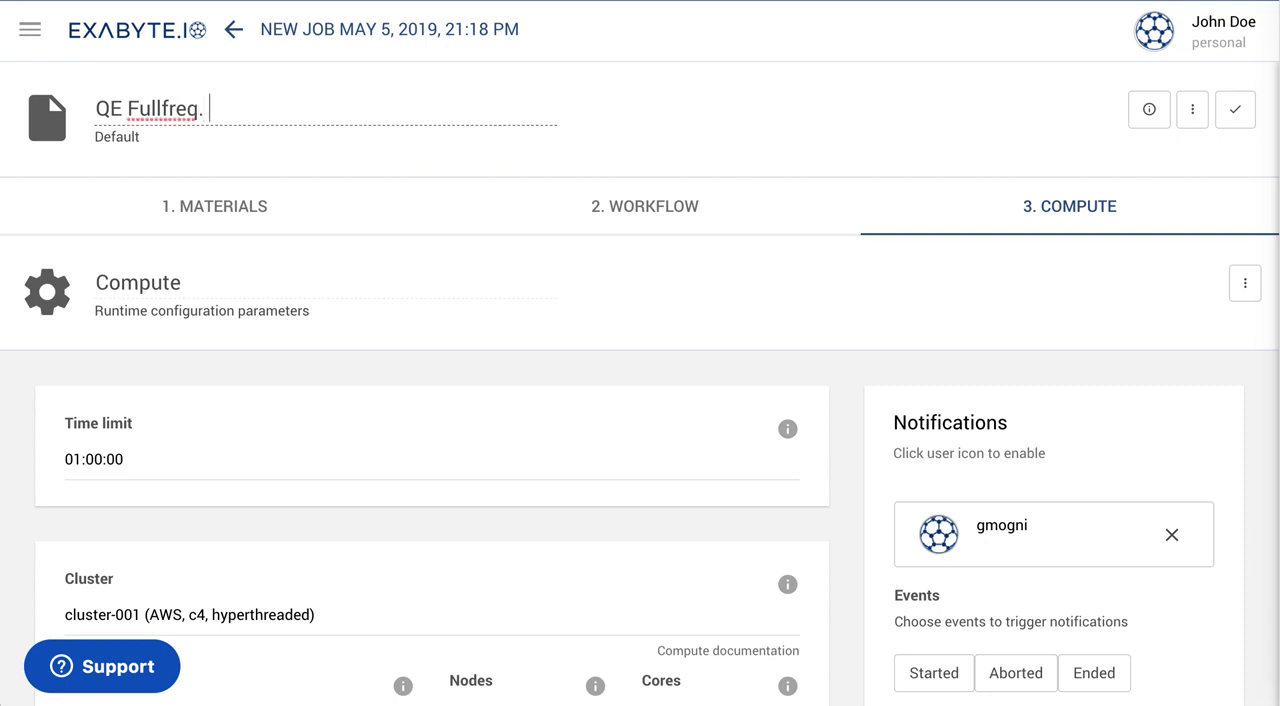
pyautogui.write(' GW Ba')
pyautogui.write('nd Str')
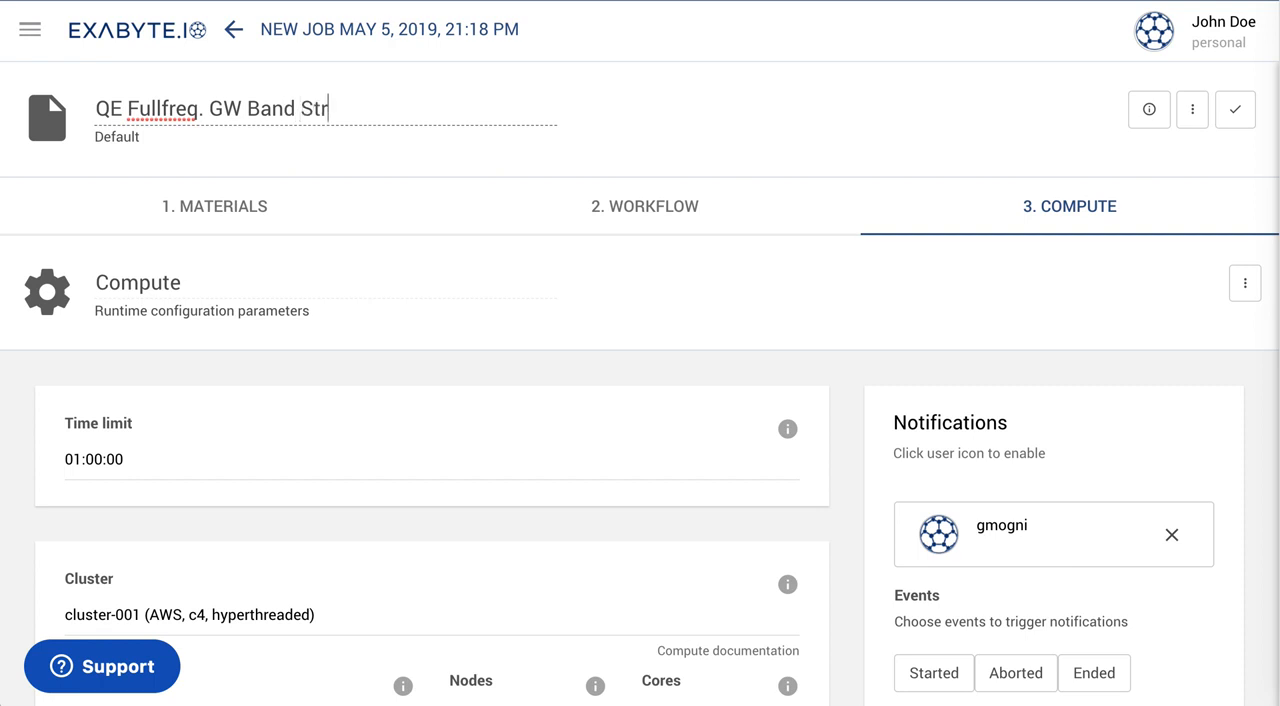
pyautogui.write('ucture Calcu')
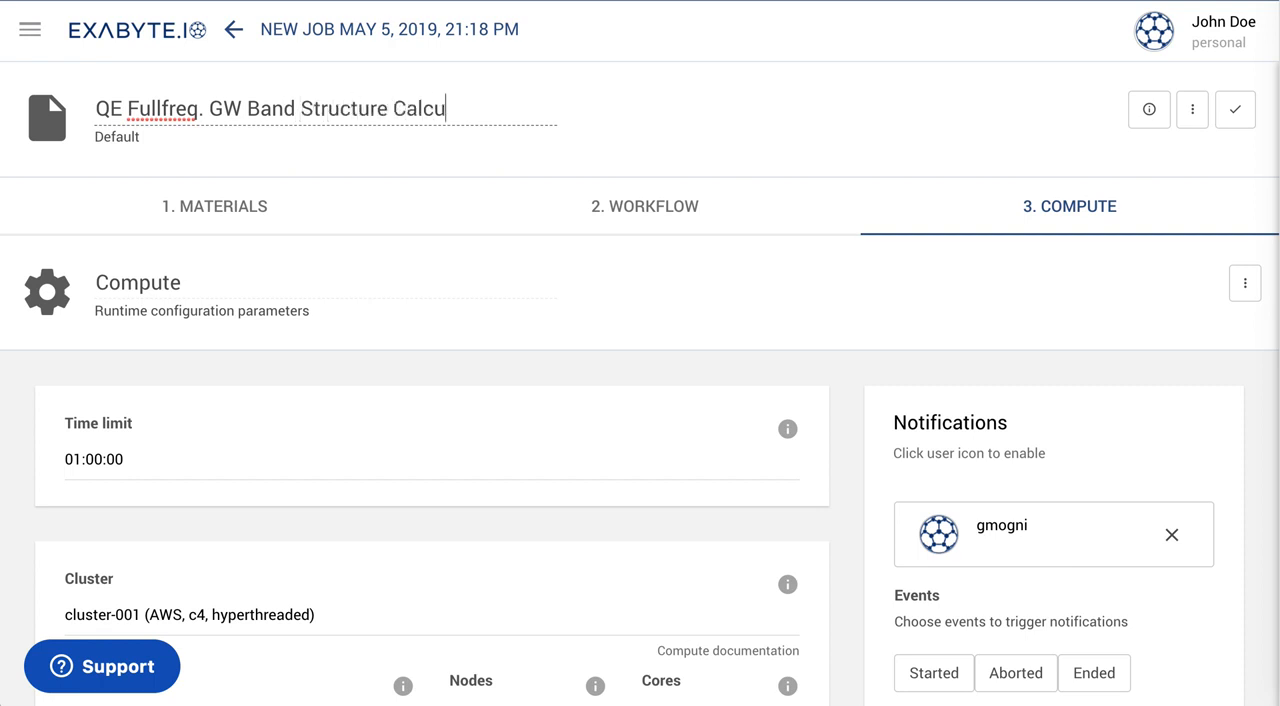
pyautogui.write('lation')
pyautogui.click(1235, 109)
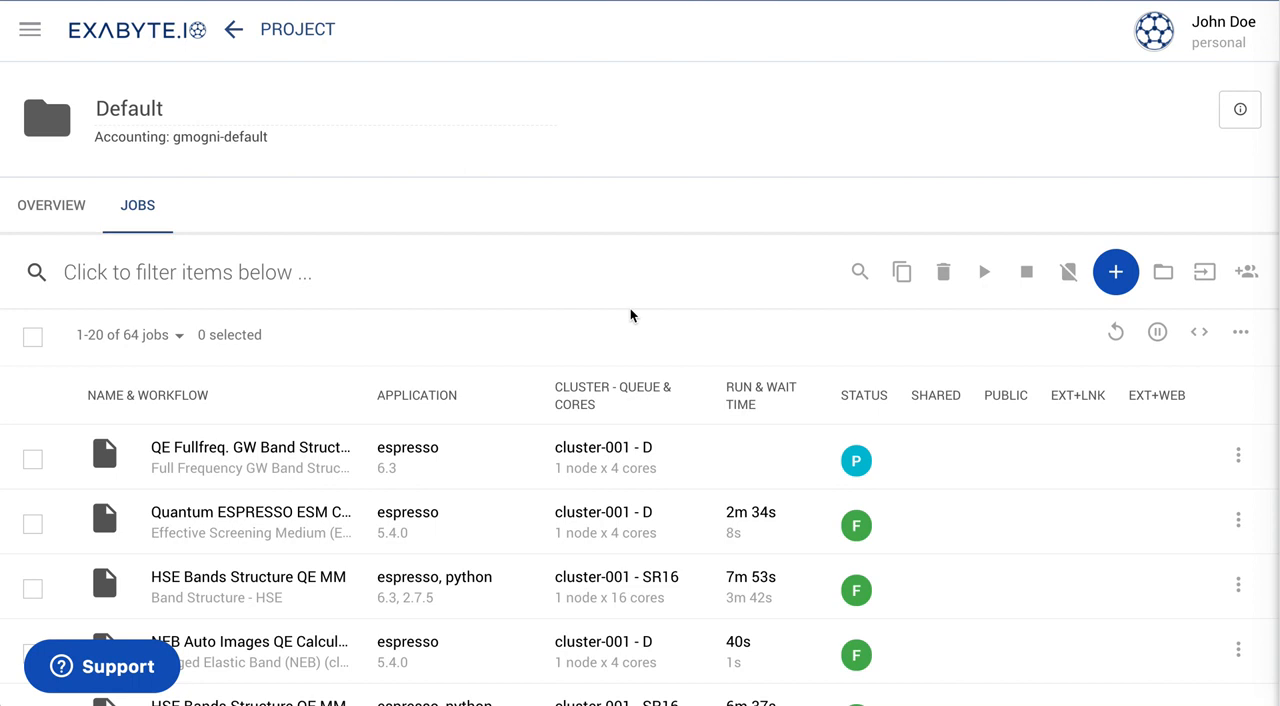
# Step: Select the new GW band structure job and submit it to run
pyautogui.click(32, 463)
pyautogui.click(984, 272)
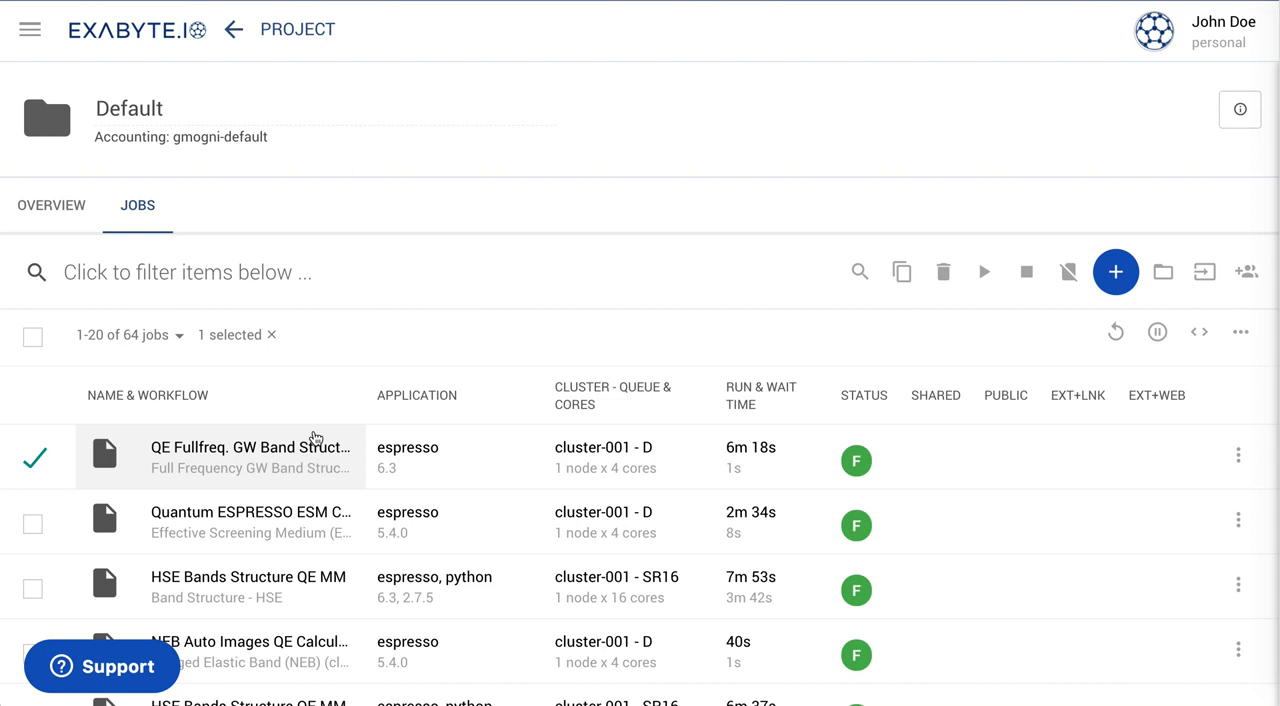
# Step: Open the finished job's results showing the band structure, Fermi energy 6.222 eV and gaps 3.140/1.050 eV
pyautogui.click(209, 470)
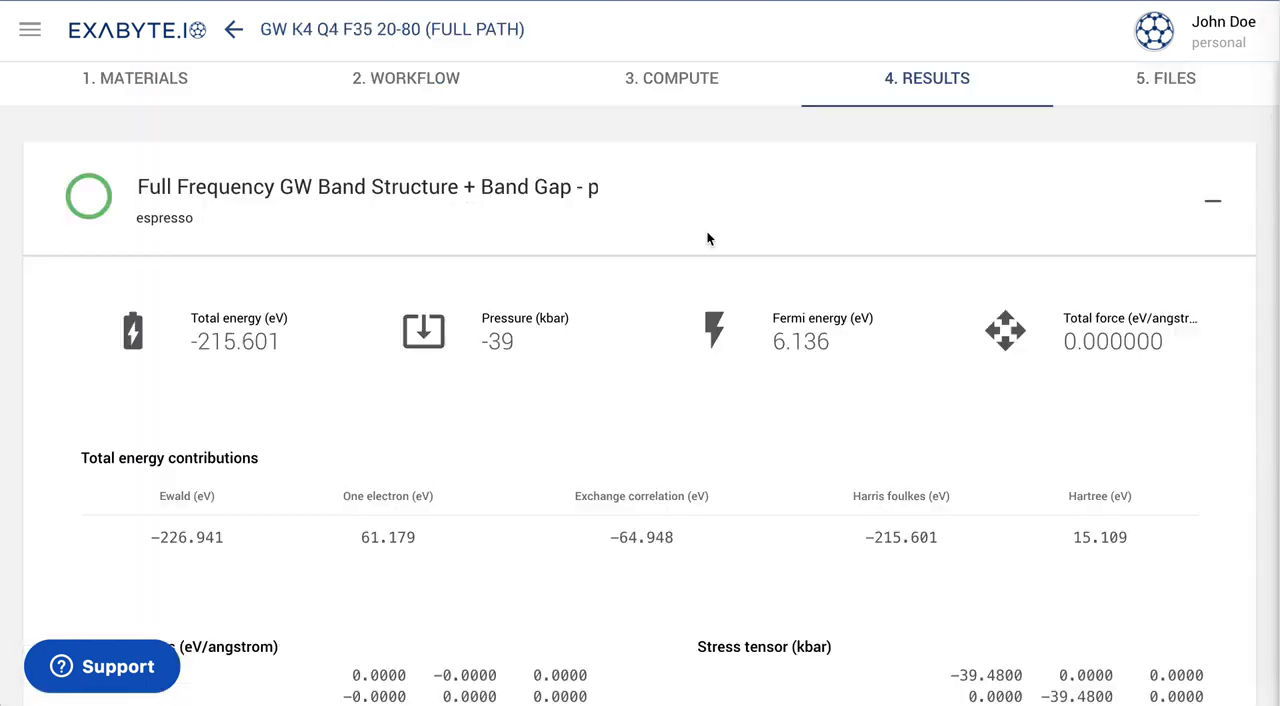
pyautogui.scroll(-3, 708, 238)
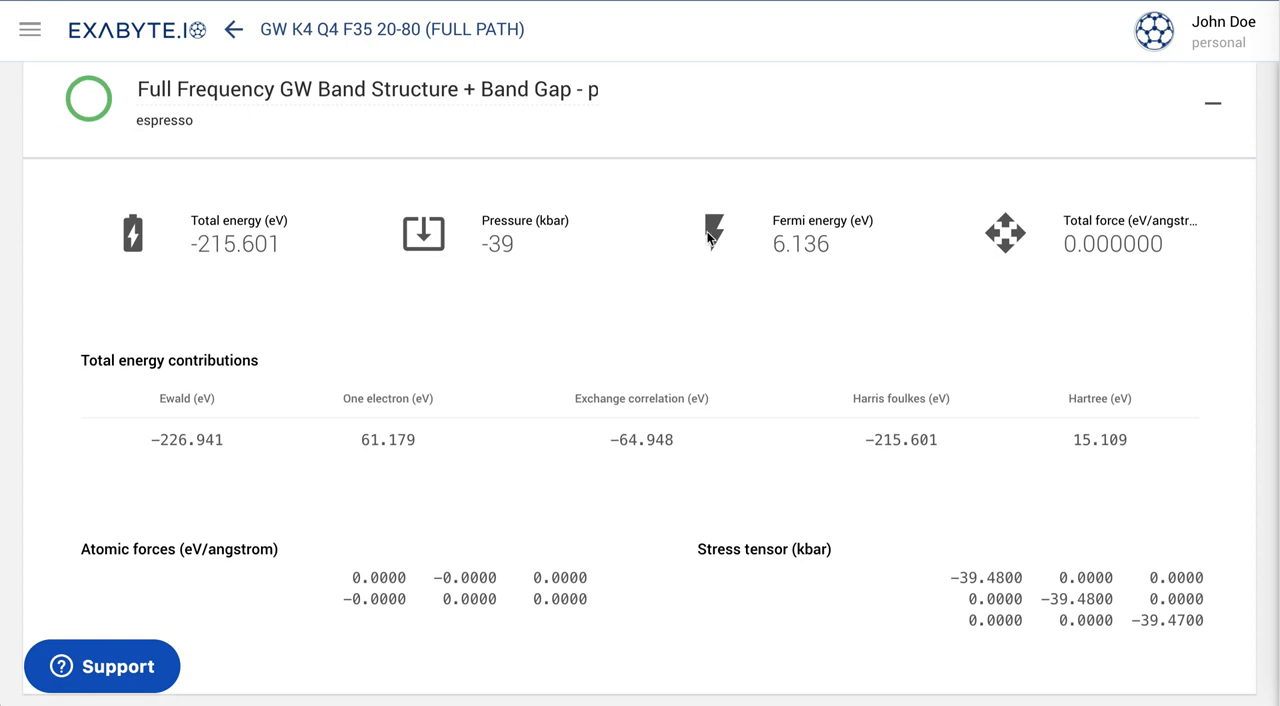
pyautogui.scroll(-3, 708, 238)
pyautogui.scroll(-3, 708, 238)
pyautogui.scroll(-3, 708, 238)
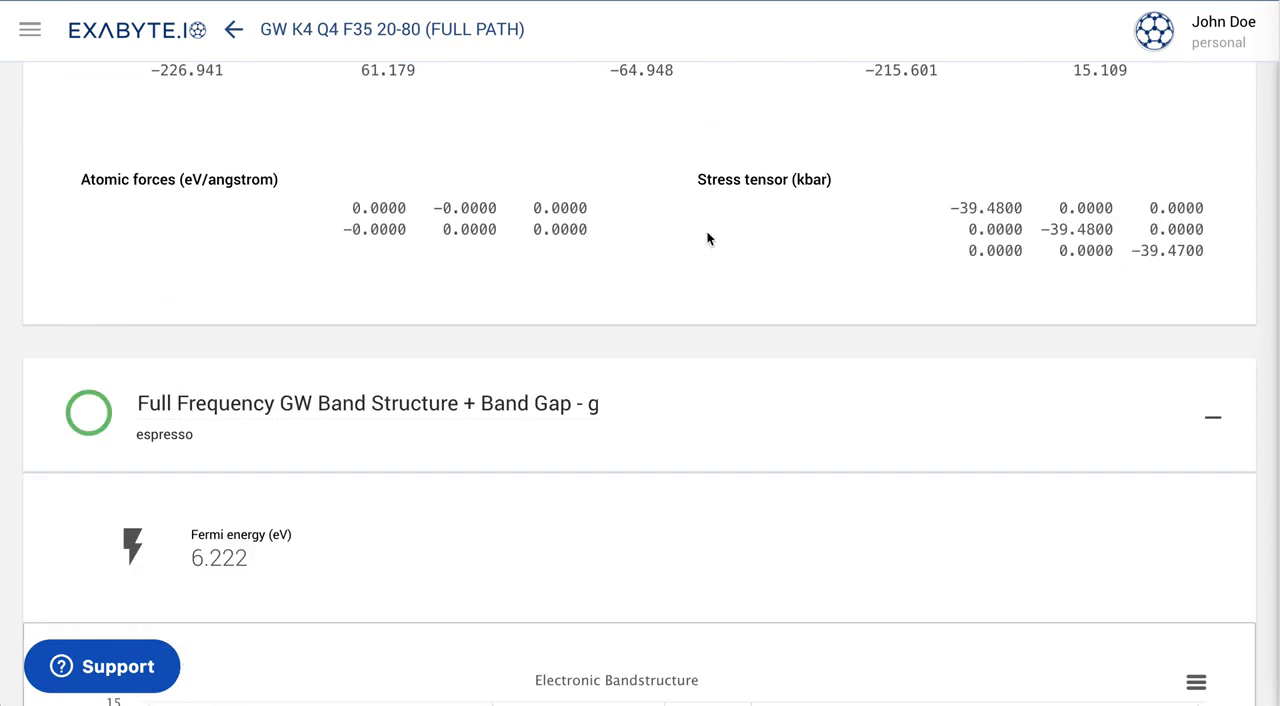
pyautogui.scroll(-2, 708, 238)
pyautogui.scroll(-4, 708, 238)
pyautogui.scroll(-1, 708, 238)
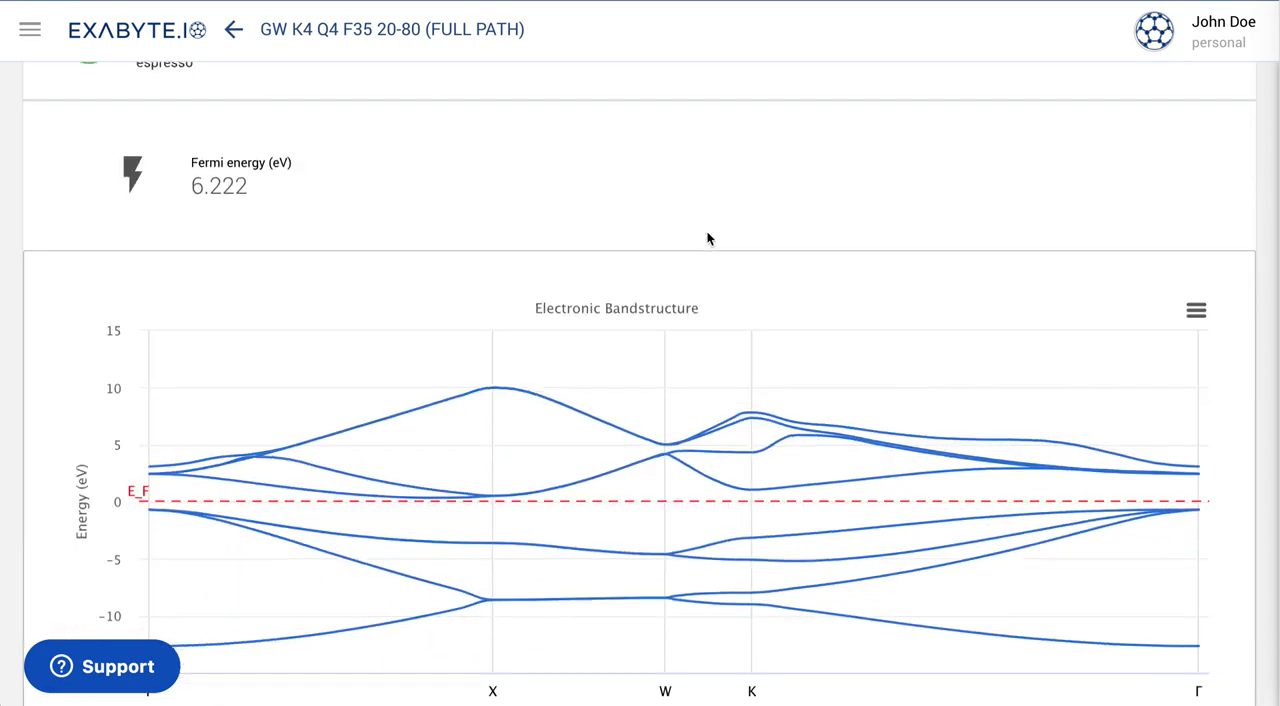
pyautogui.scroll(-2, 708, 238)
pyautogui.scroll(-1, 708, 238)
pyautogui.scroll(-1, 708, 238)
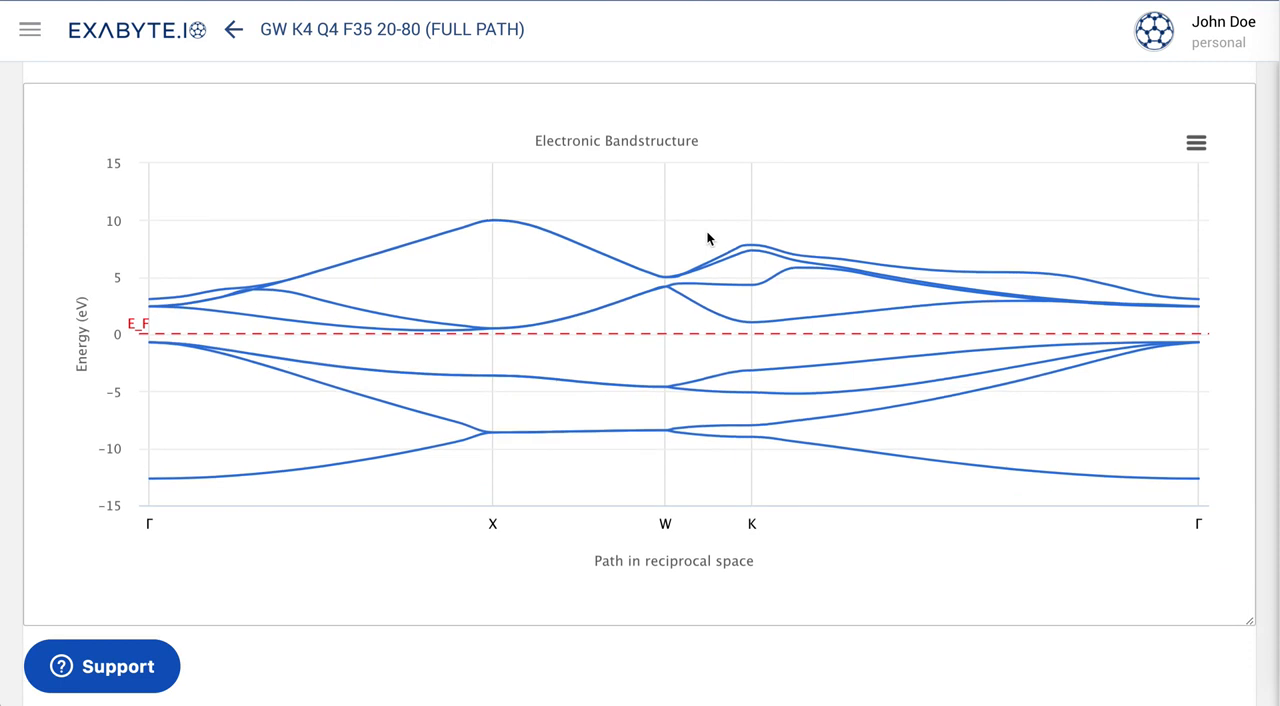
pyautogui.scroll(-1, 708, 238)
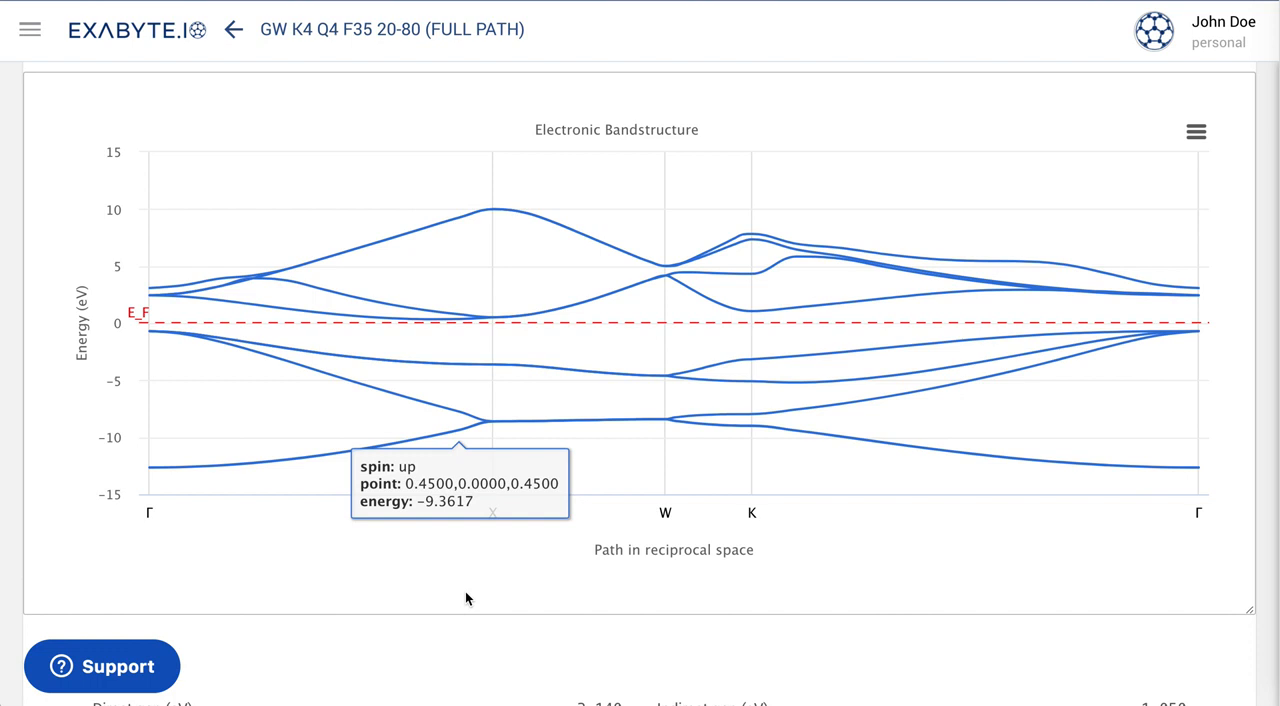
pyautogui.scroll(-1, 689, 627)
pyautogui.scroll(-1, 689, 627)
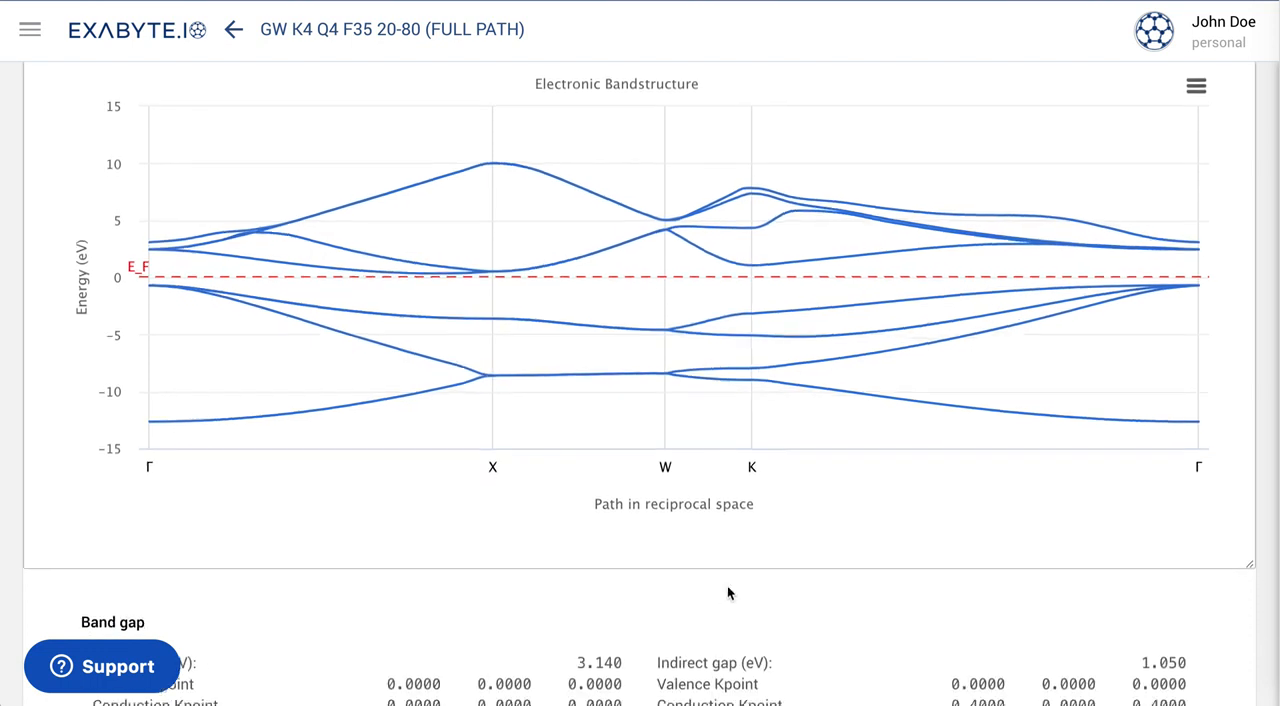
pyautogui.scroll(-1, 727, 585)
pyautogui.scroll(-1, 745, 553)
pyautogui.scroll(-1, 752, 546)
pyautogui.scroll(-1, 752, 546)
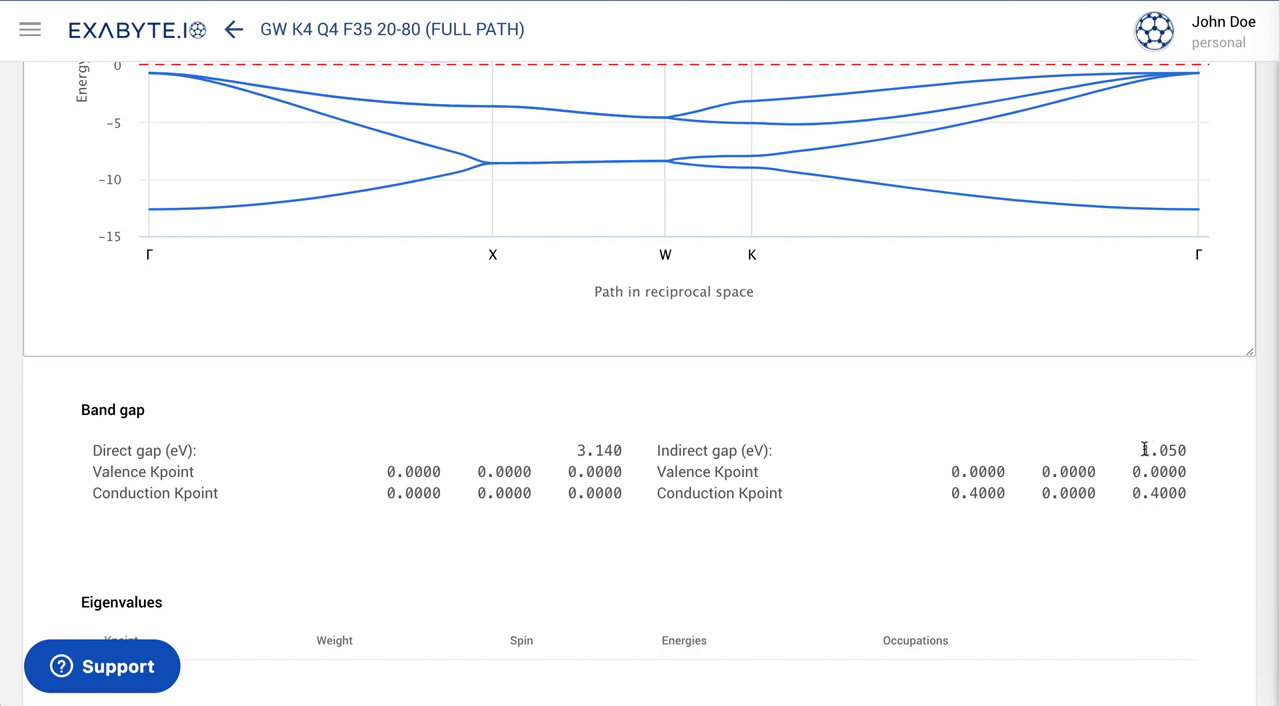
# Step: Highlight the indirect gap 1.050 eV, then expand the full Eigenvalues table of per-k-point energies
pyautogui.moveTo(1141, 451); pyautogui.dragTo(1186, 453)
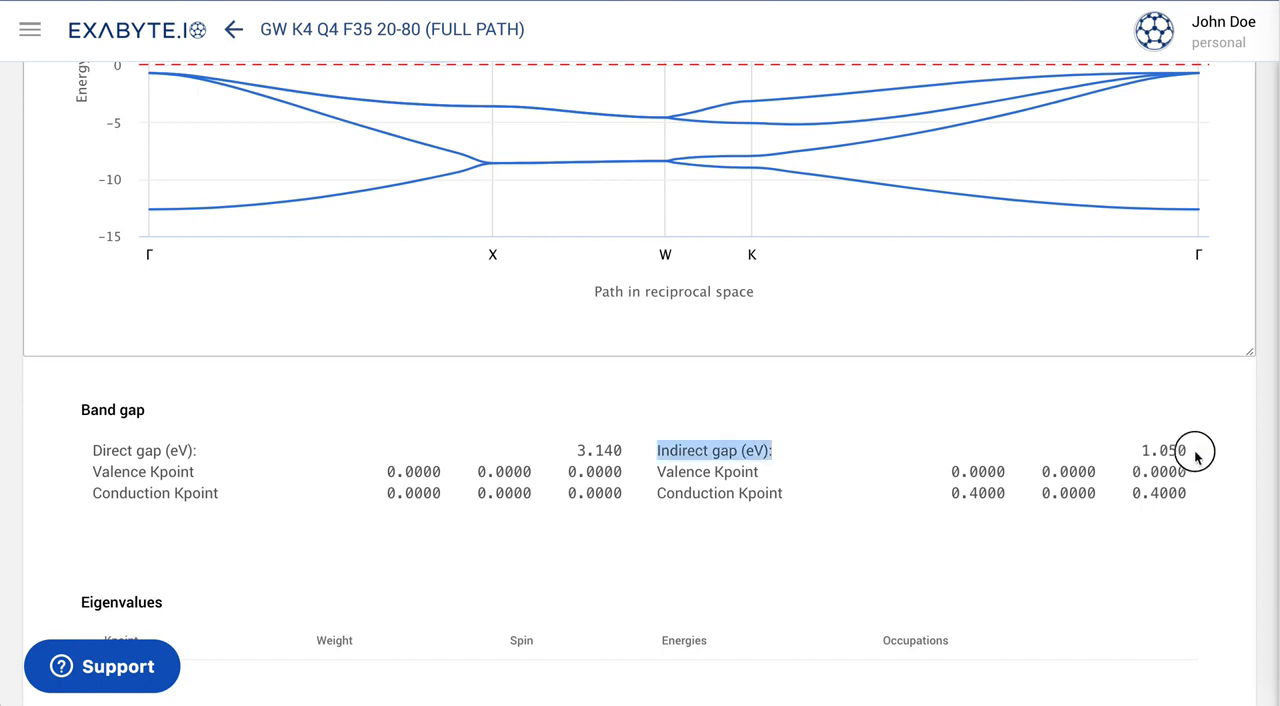
pyautogui.doubleClick(1190, 451)
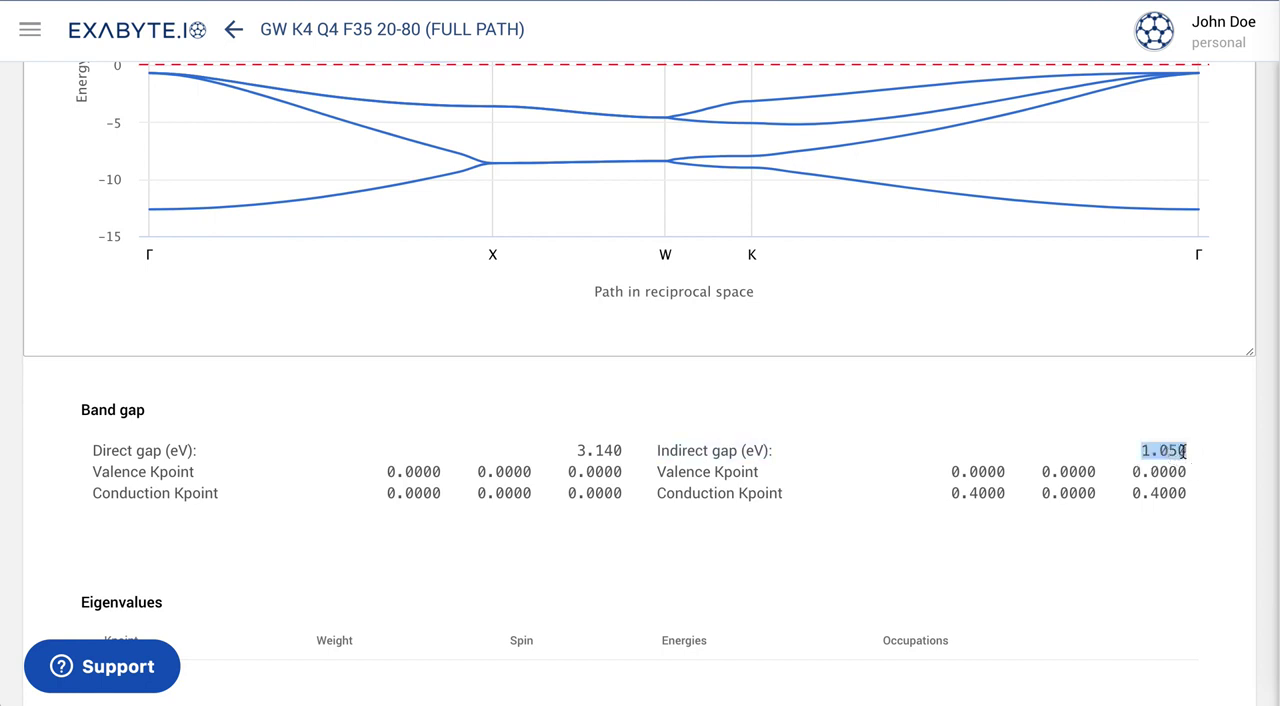
pyautogui.click(840, 551)
pyautogui.scroll(-2, 840, 551)
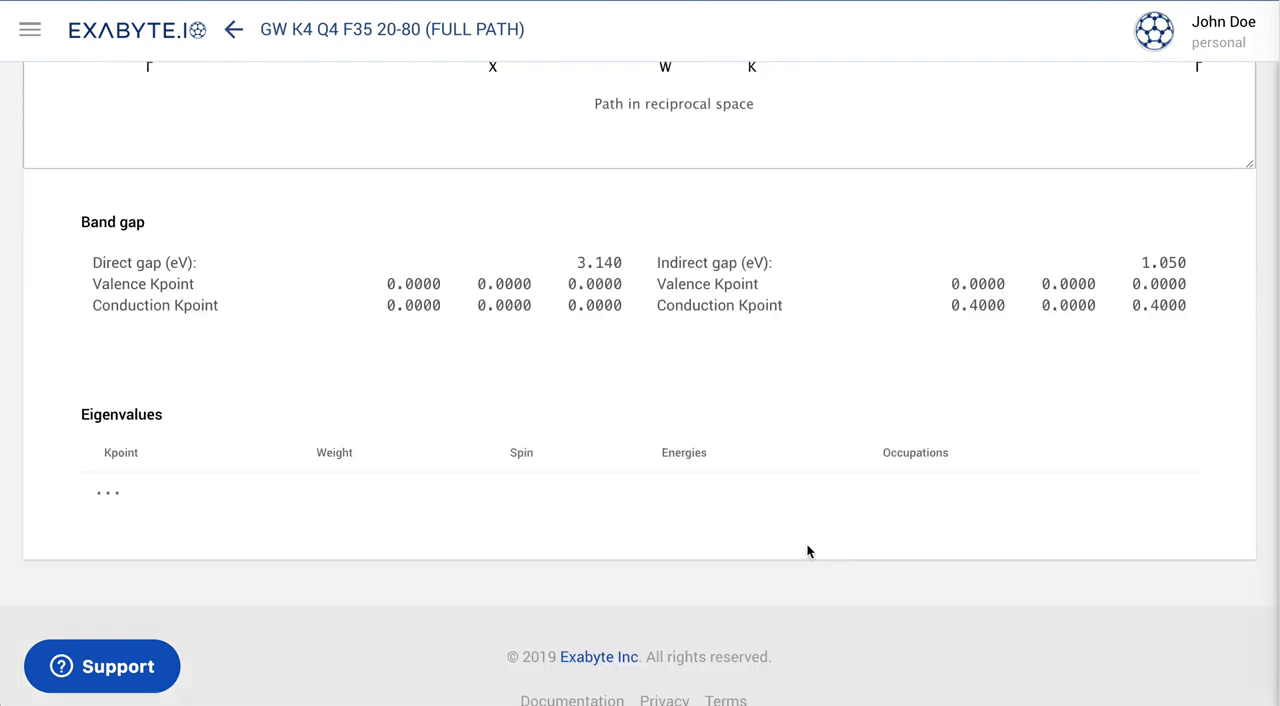
pyautogui.click(108, 492)
pyautogui.scroll(-1, 159, 505)
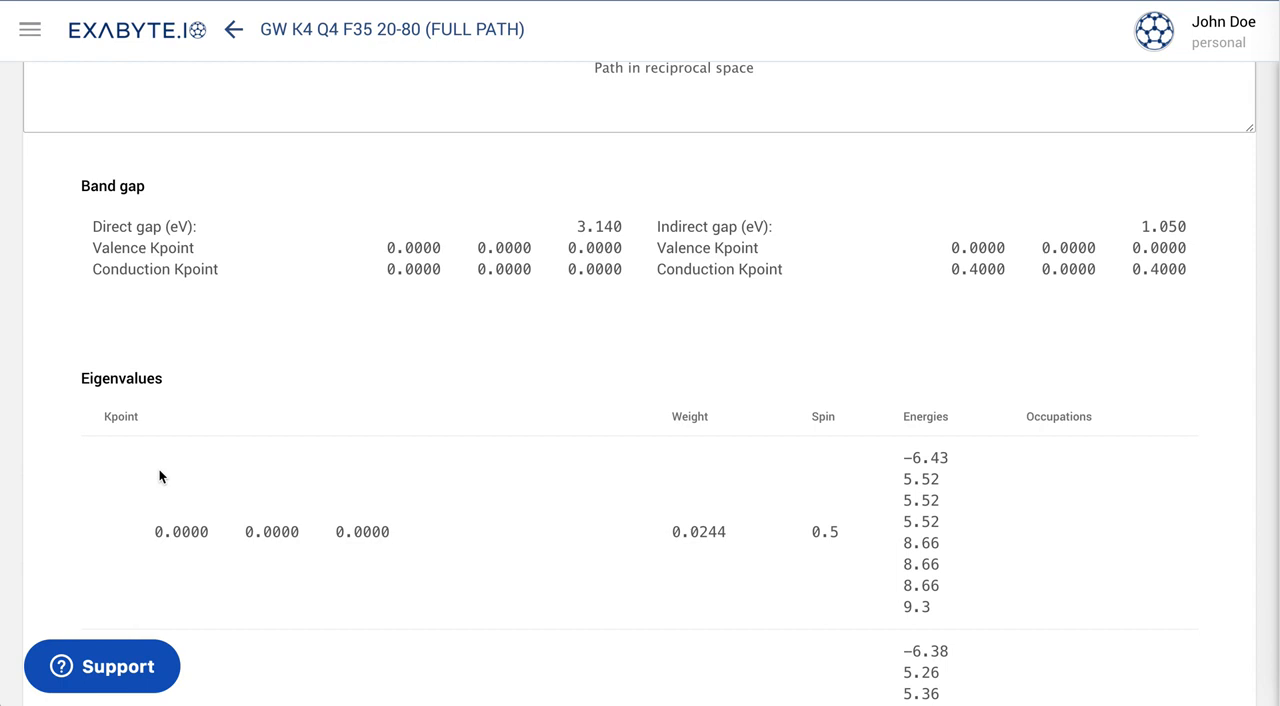
pyautogui.scroll(-2, 159, 476)
pyautogui.scroll(-2, 159, 476)
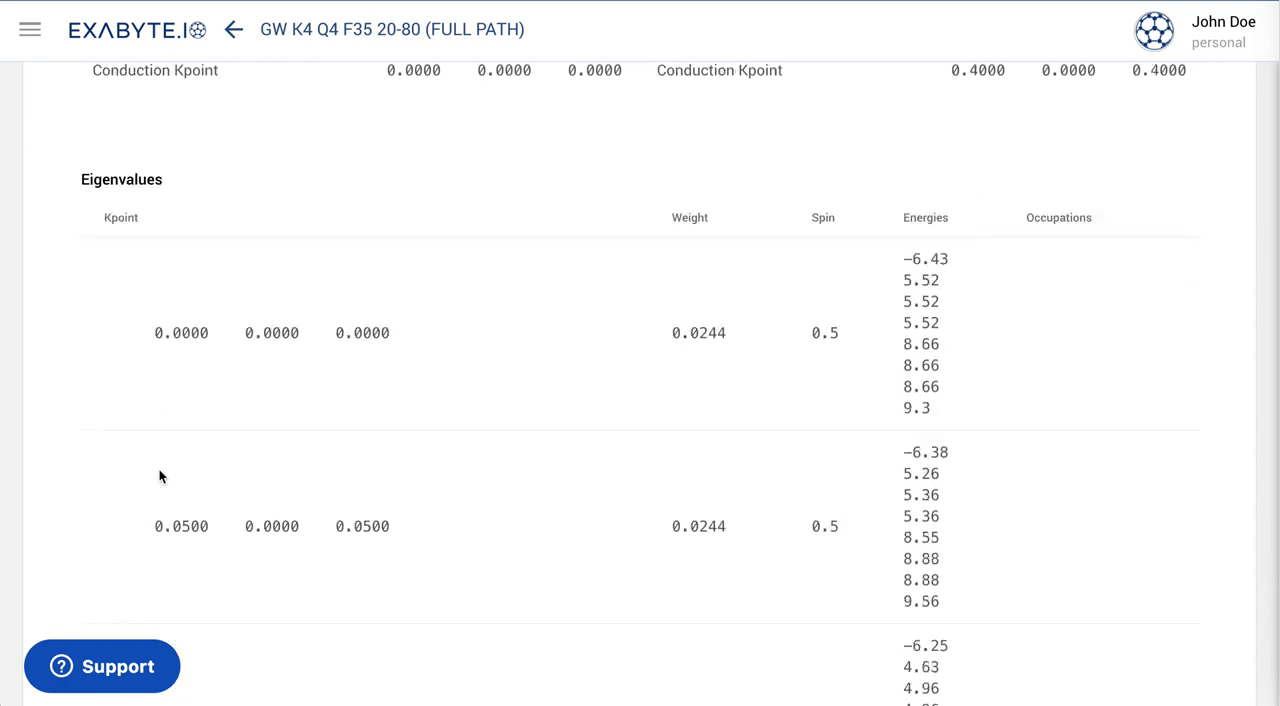
pyautogui.scroll(-1, 159, 476)
pyautogui.scroll(-2, 159, 476)
pyautogui.scroll(2, 159, 476)
pyautogui.scroll(3, 159, 476)
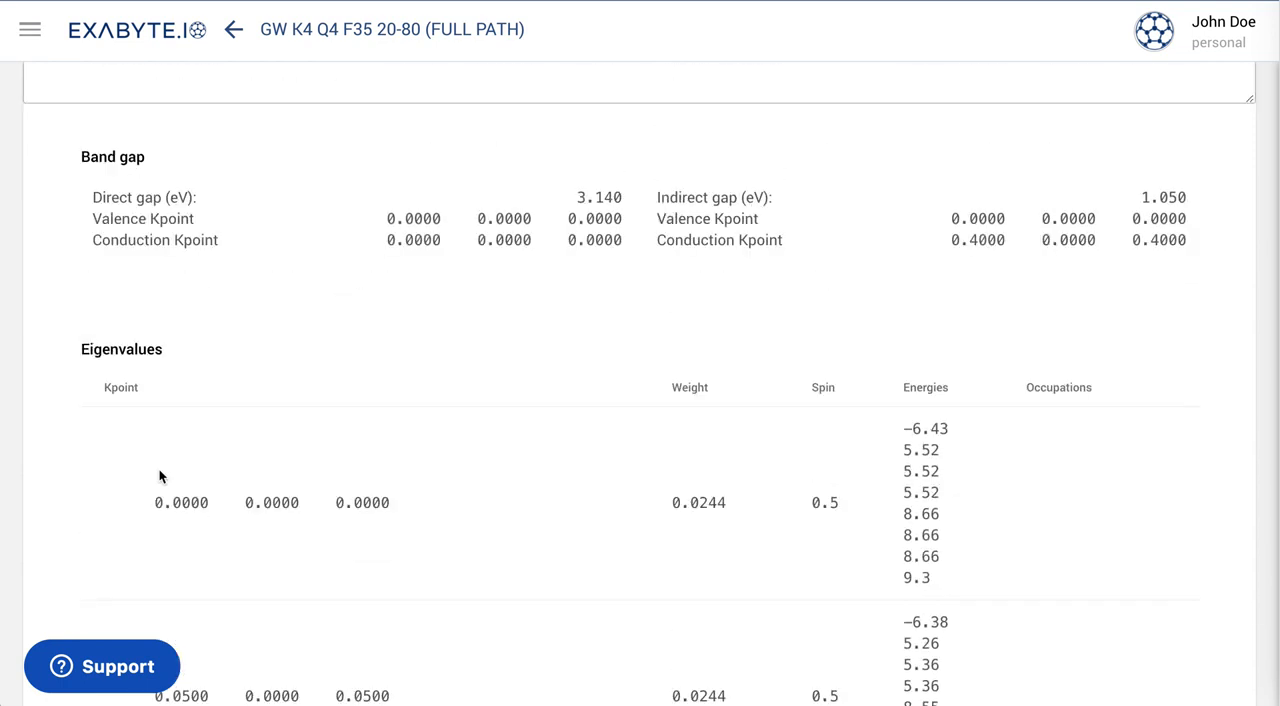
pyautogui.scroll(1, 158, 467)
pyautogui.scroll(3, 158, 467)
pyautogui.scroll(2, 158, 467)
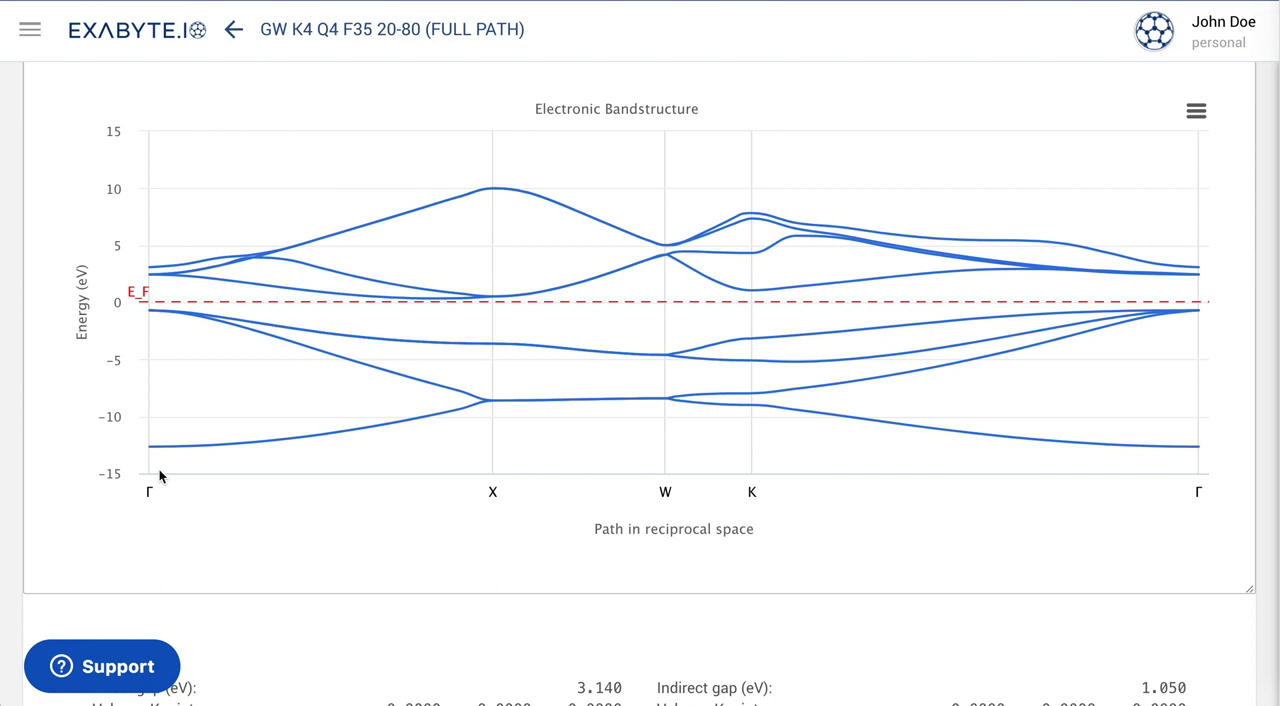